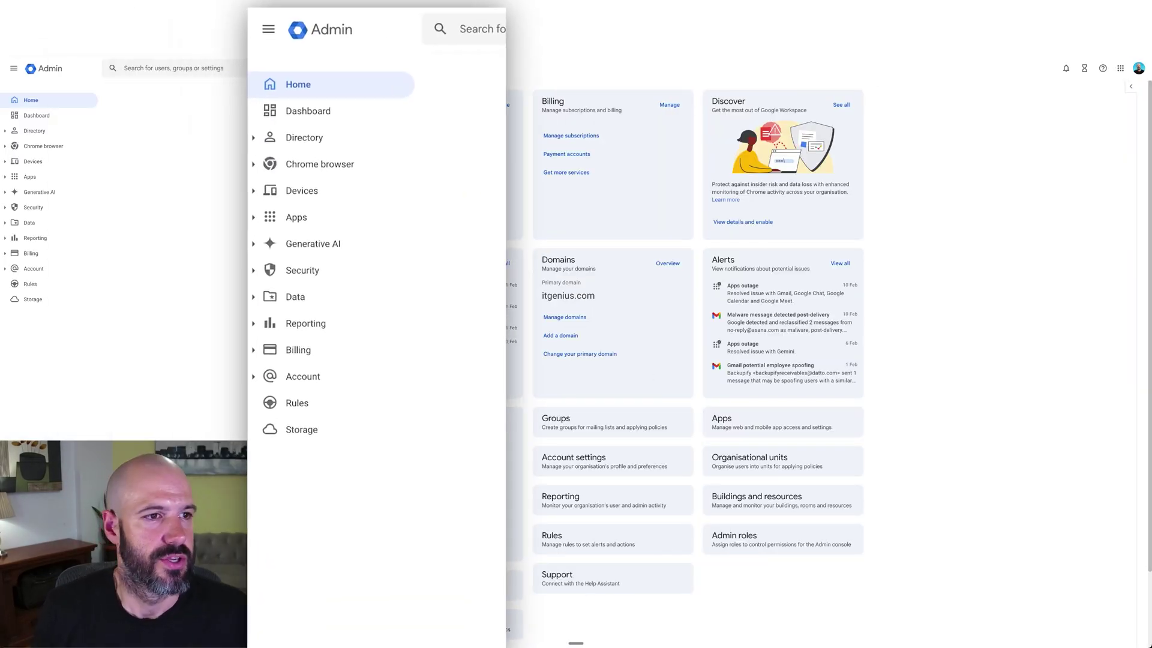
Open the Users list under Directory in the Admin console.
{"action": "left_click", "coordinate": [34, 130]}
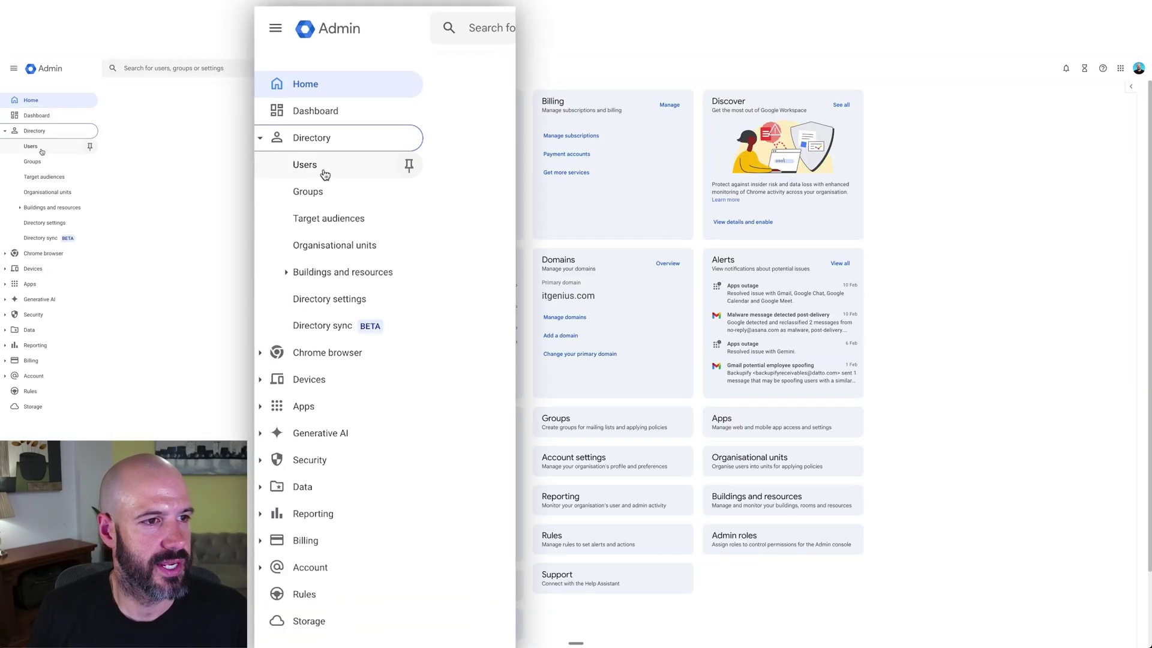
{"action": "left_click", "coordinate": [42, 149]}
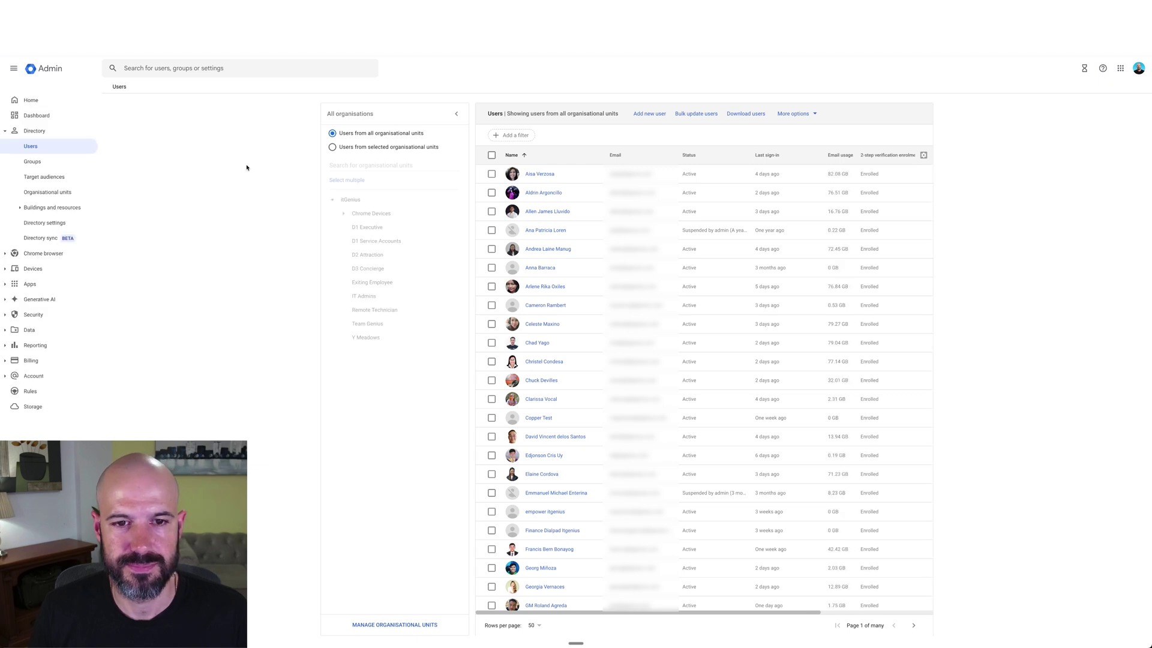
{"action": "scroll", "coordinate": [602, 270], "scroll_direction": "down", "scroll_amount": 10}
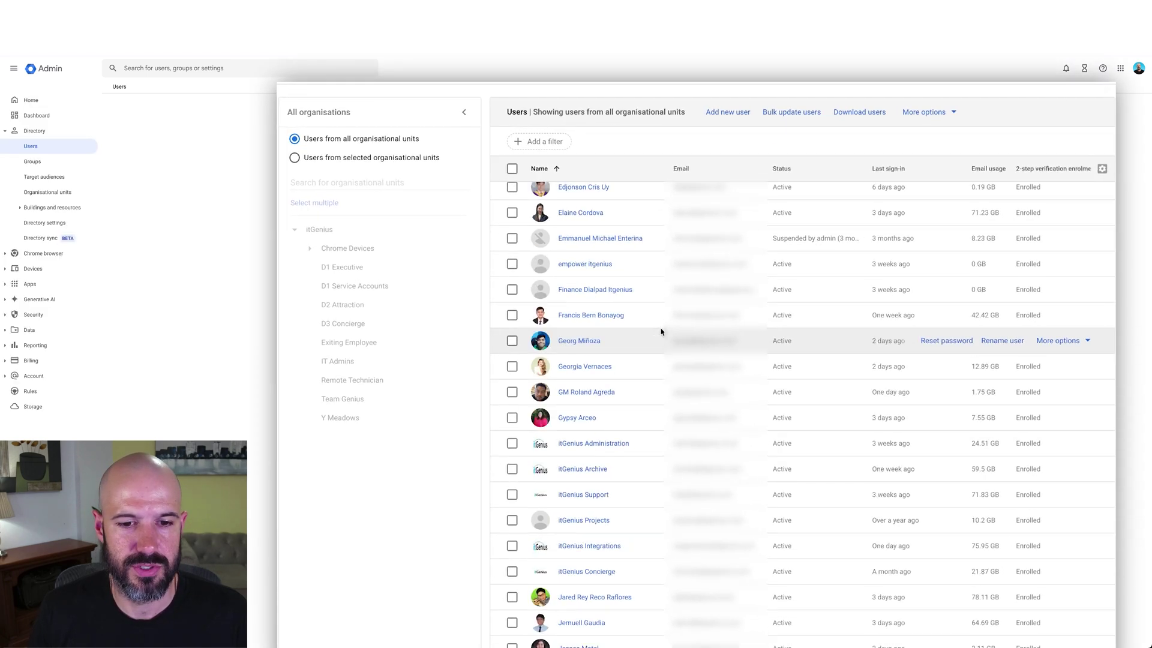
{"action": "scroll", "coordinate": [649, 406], "scroll_direction": "up", "scroll_amount": 10}
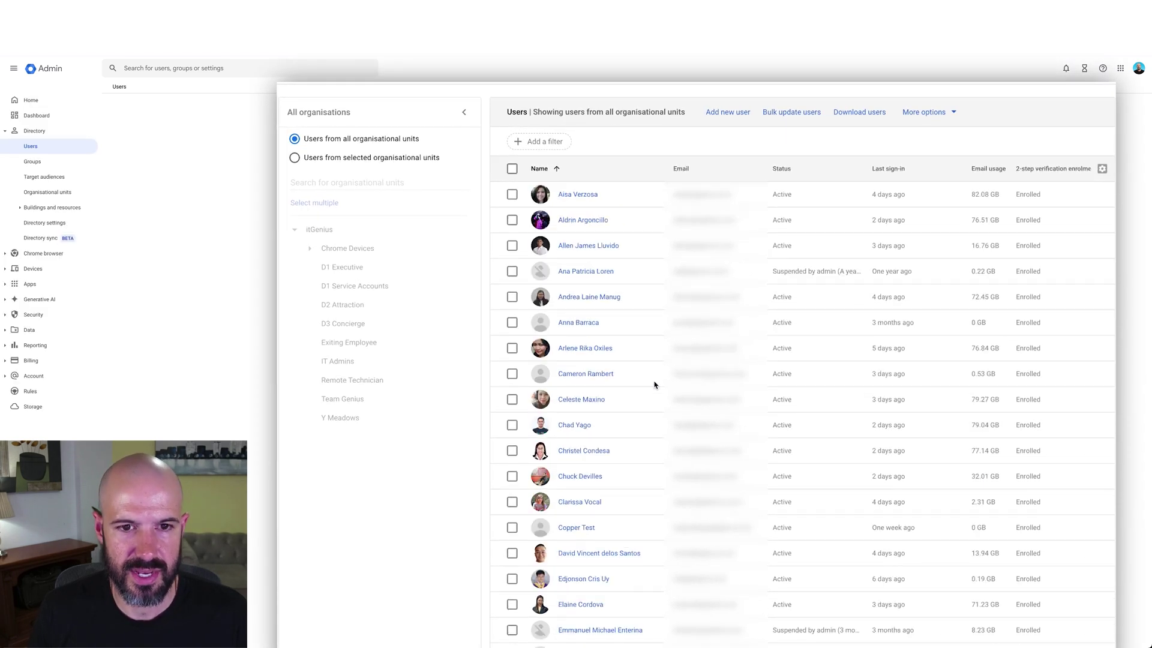
Filter users by first name starting with 'peter' and open the matching user's account.
{"action": "left_click", "coordinate": [560, 138]}
{"action": "type", "text": "peter"}
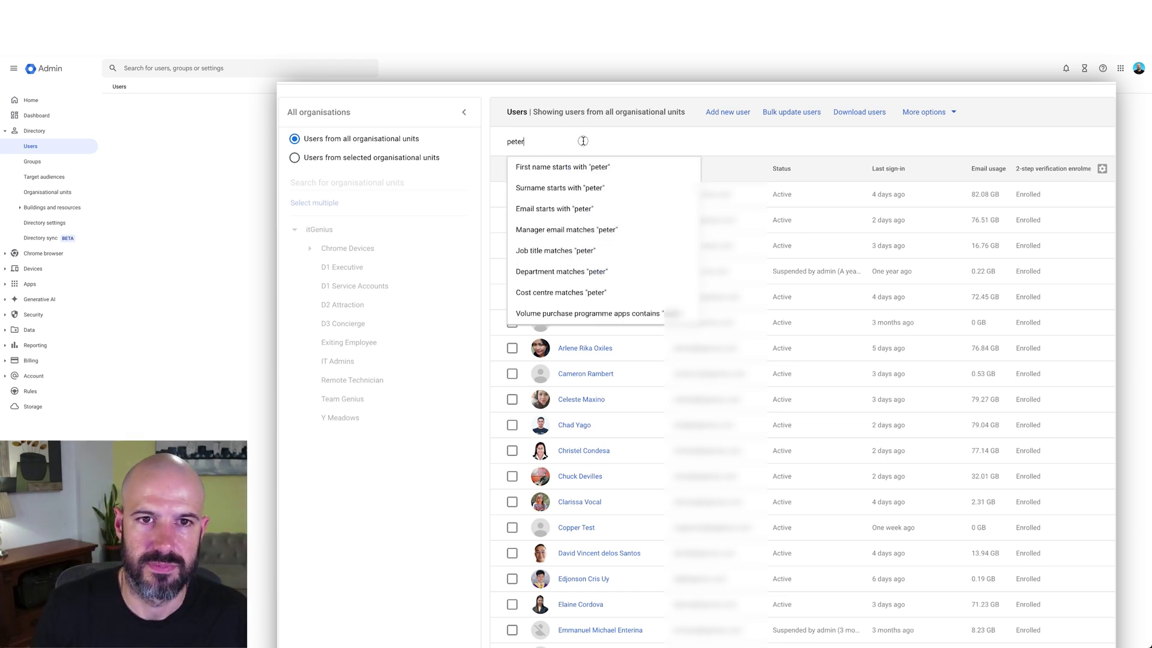
{"action": "left_click", "coordinate": [579, 166]}
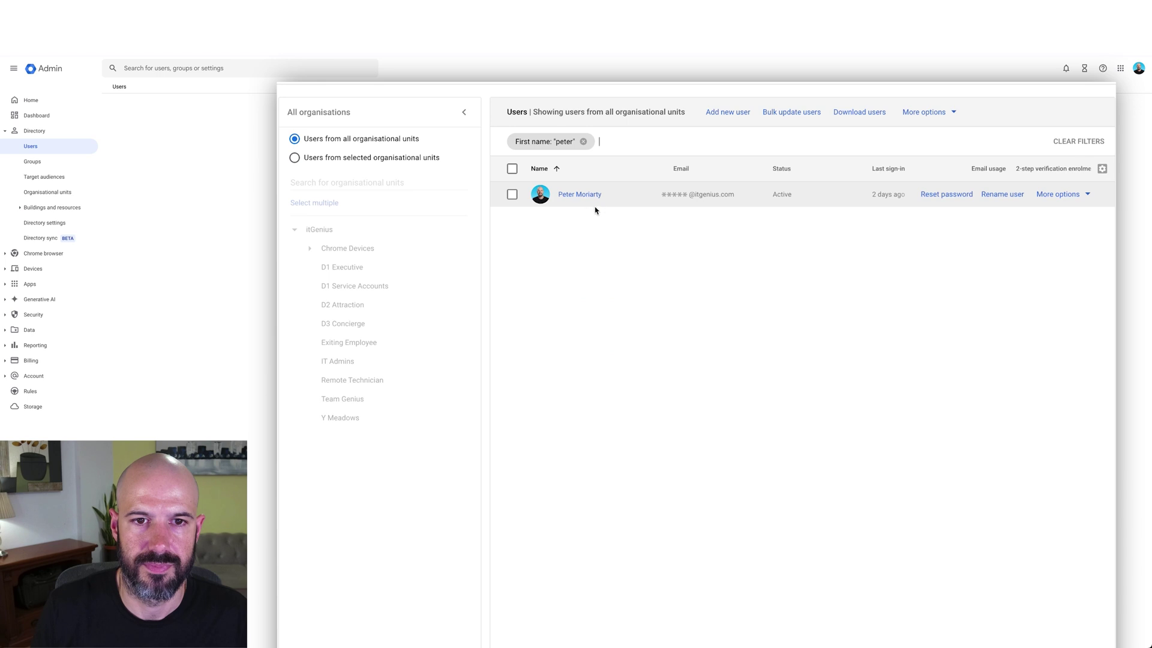
{"action": "left_click", "coordinate": [587, 195]}
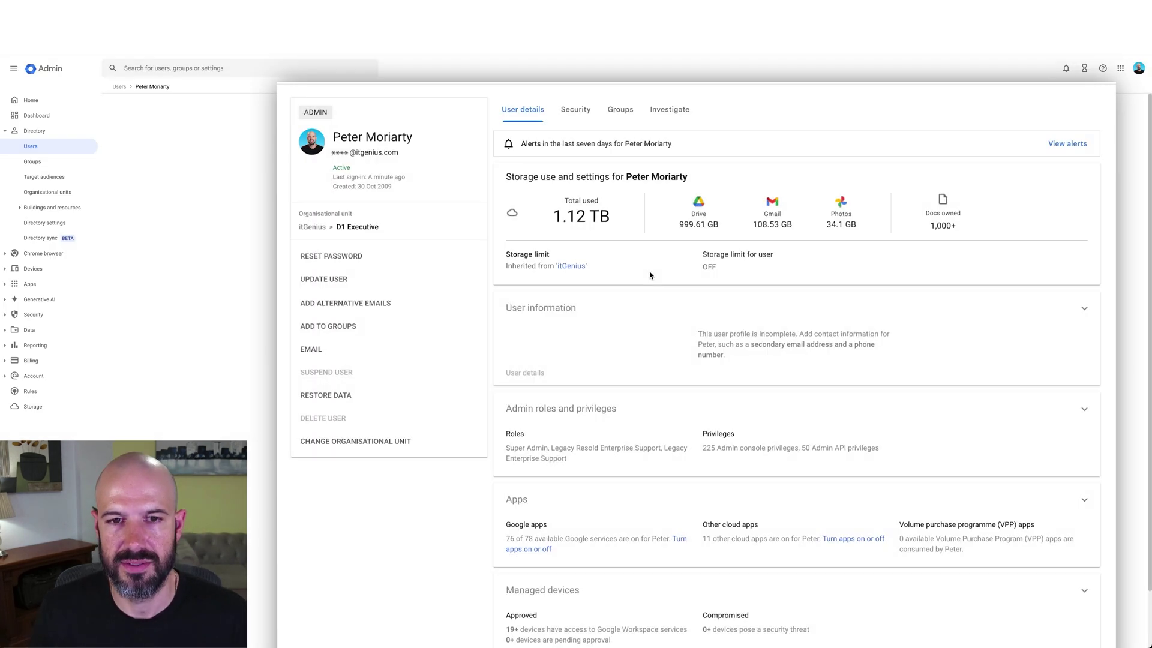
{"action": "left_click", "coordinate": [645, 309]}
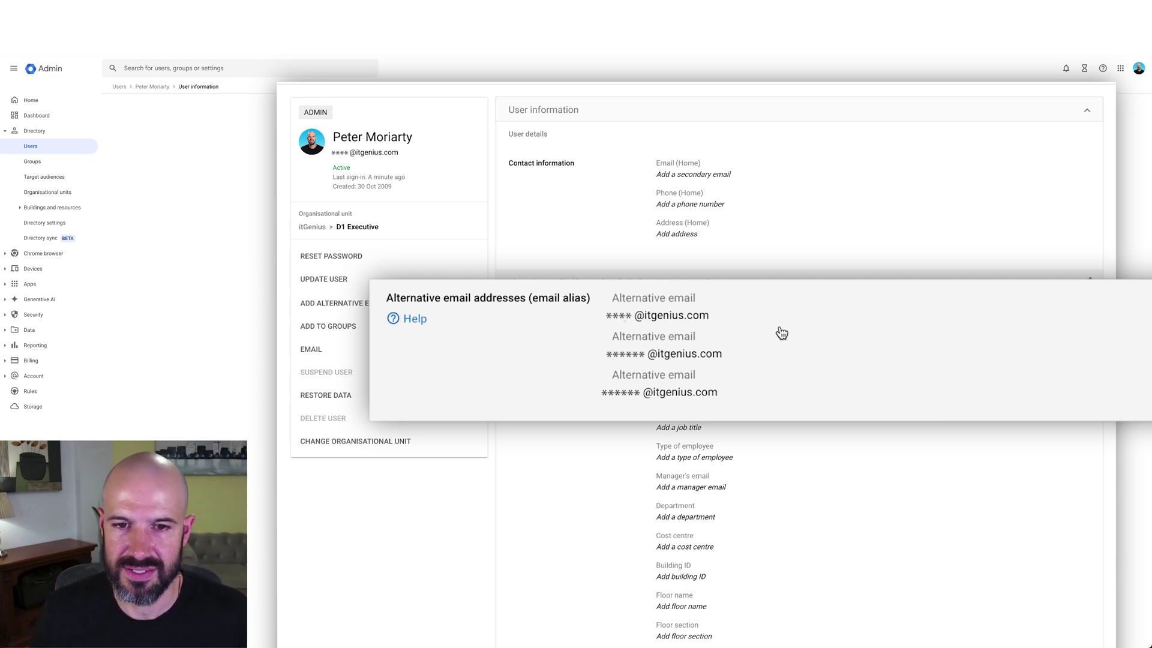
{"action": "left_click", "coordinate": [766, 305]}
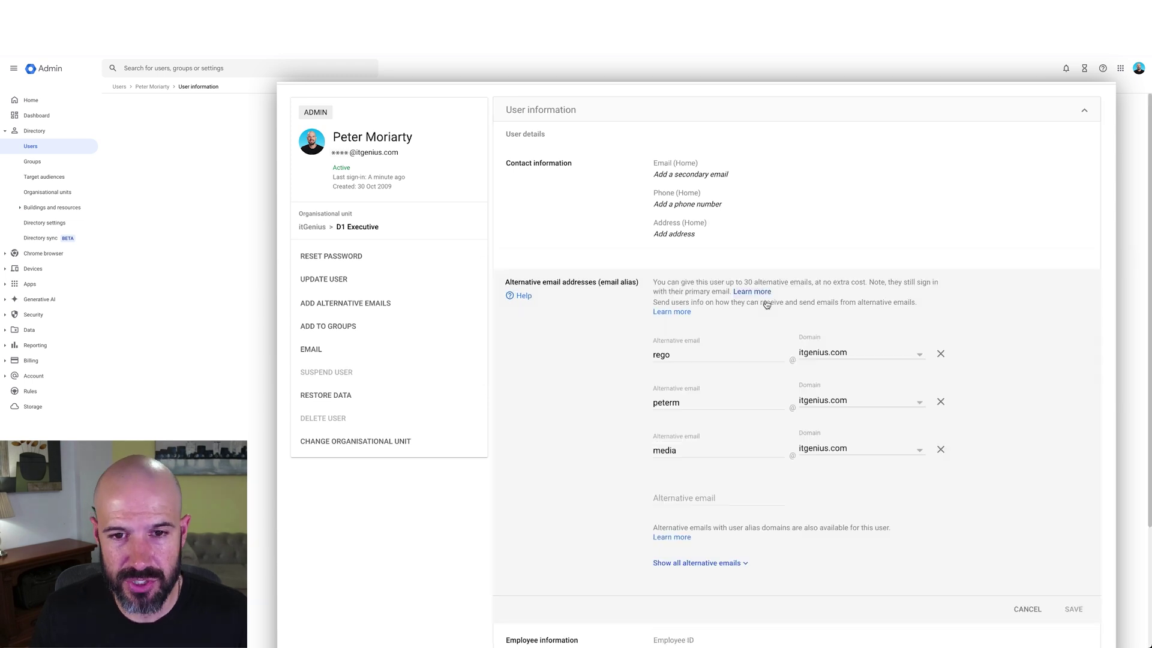
{"action": "left_click", "coordinate": [697, 500]}
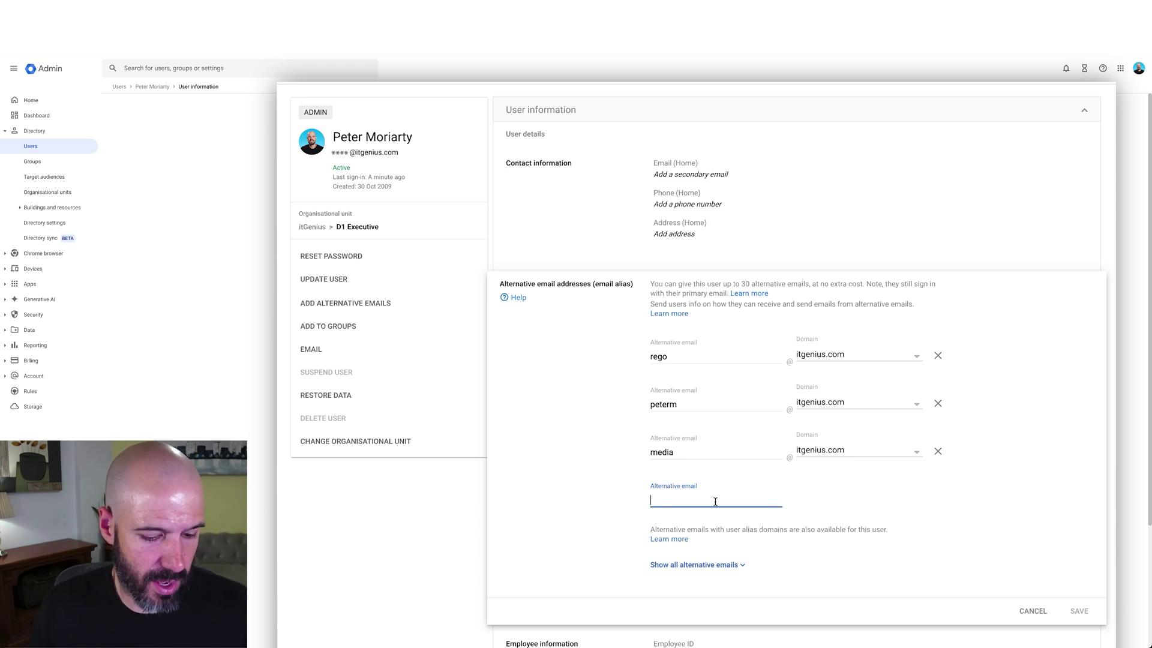
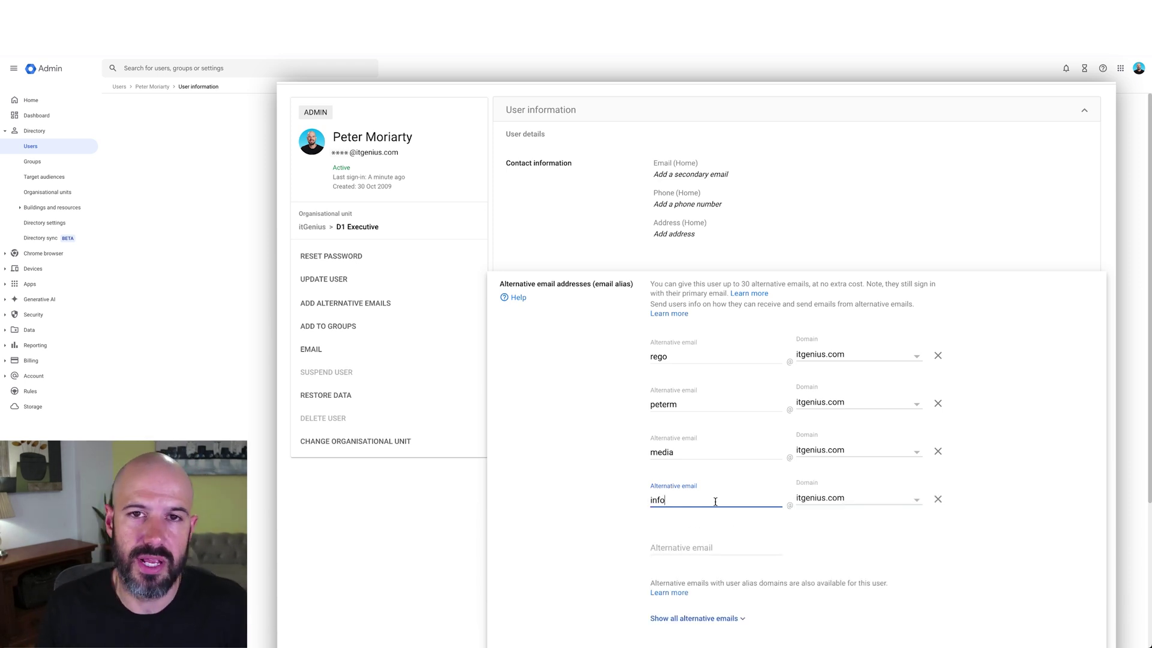
{"action": "left_click", "coordinate": [860, 504]}
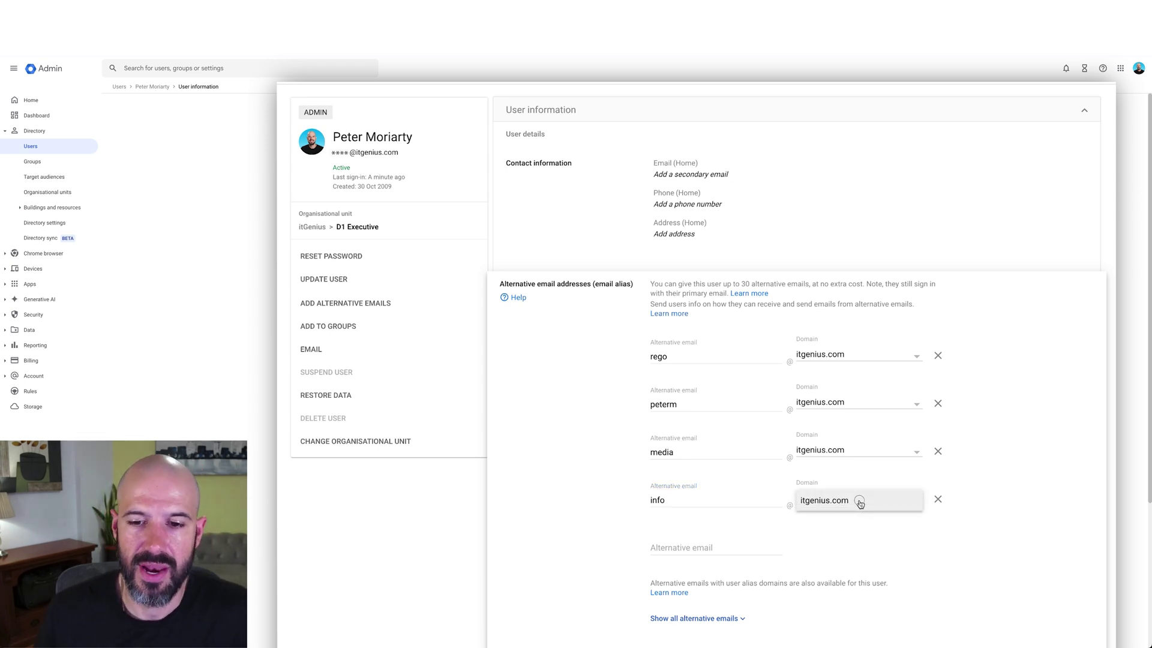
{"action": "left_click", "coordinate": [860, 505]}
{"action": "left_click", "coordinate": [863, 504]}
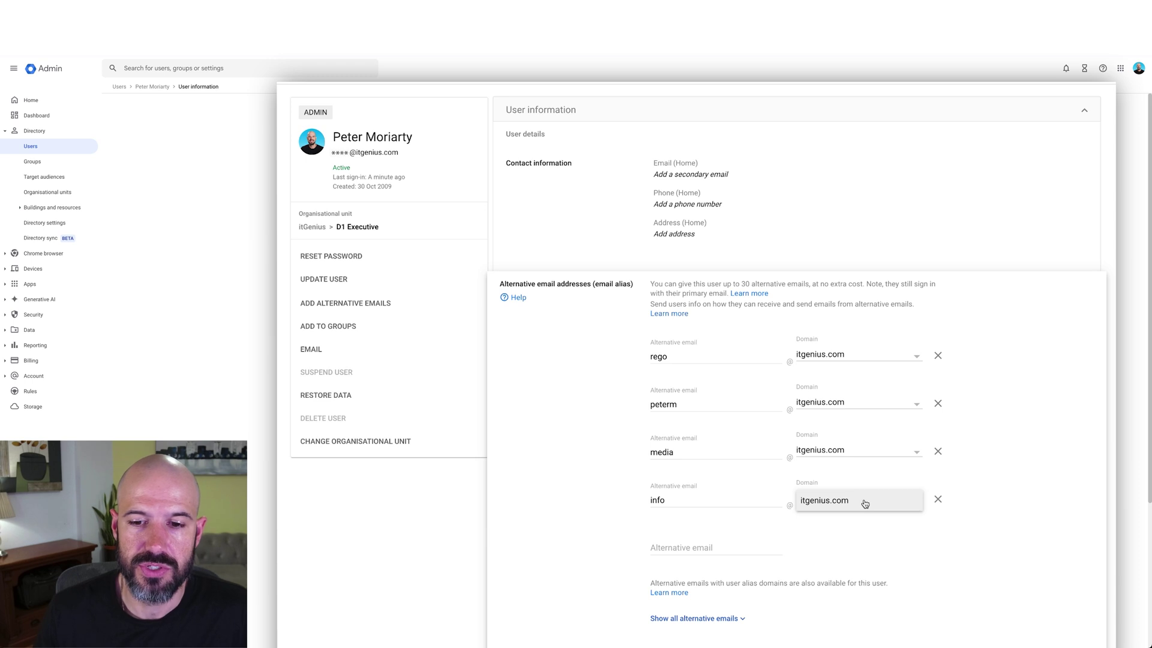
{"action": "left_click", "coordinate": [864, 504]}
{"action": "left_click", "coordinate": [865, 504]}
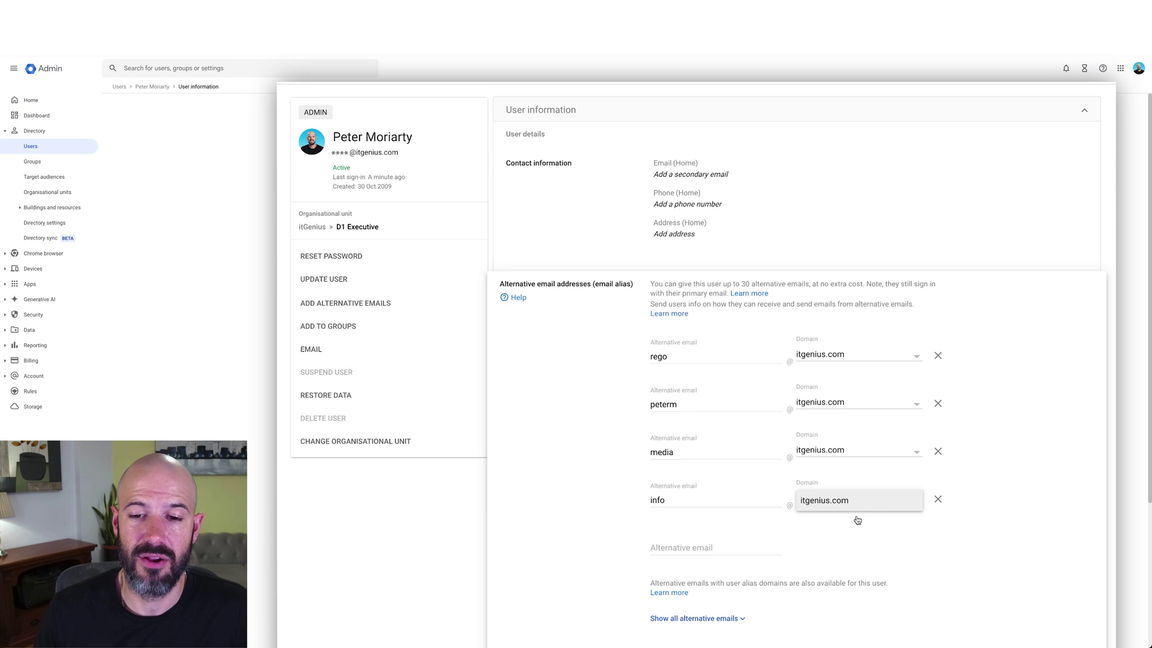
{"action": "left_click", "coordinate": [858, 504]}
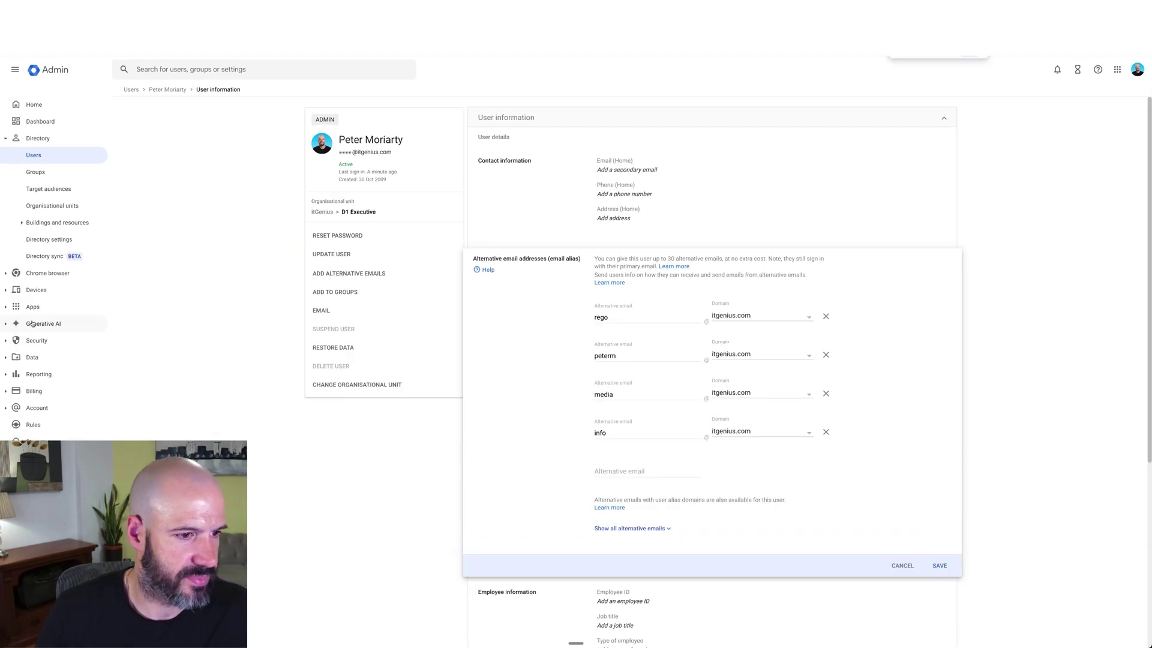
{"action": "left_click", "coordinate": [33, 376]}
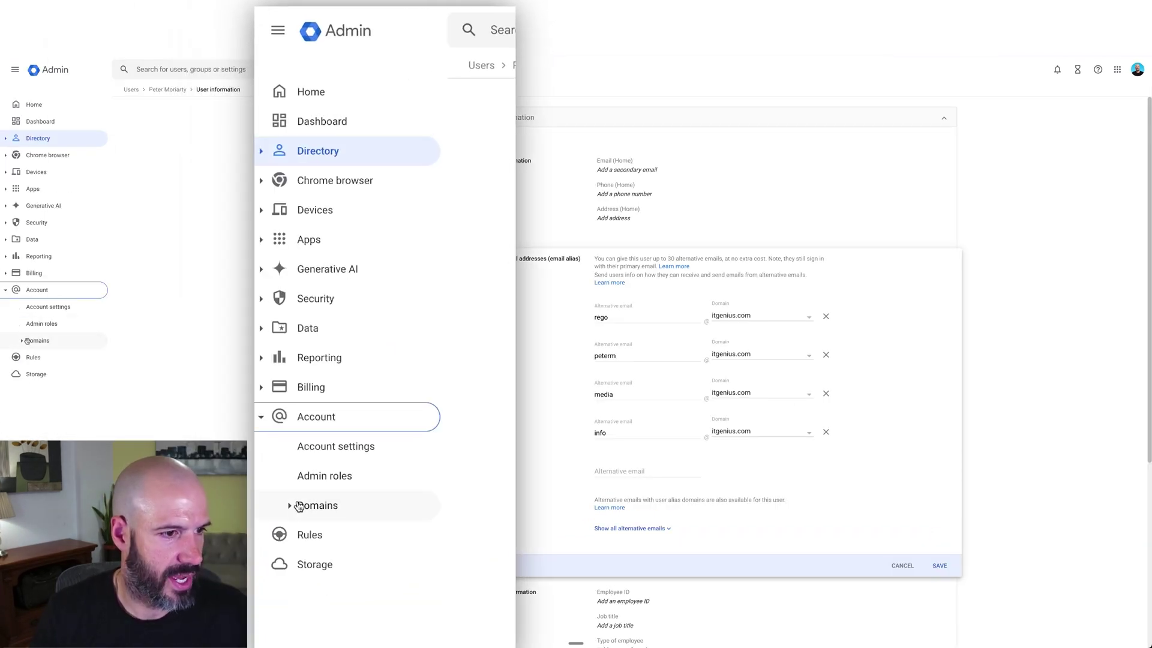
{"action": "left_click", "coordinate": [25, 340]}
{"action": "left_click", "coordinate": [60, 374]}
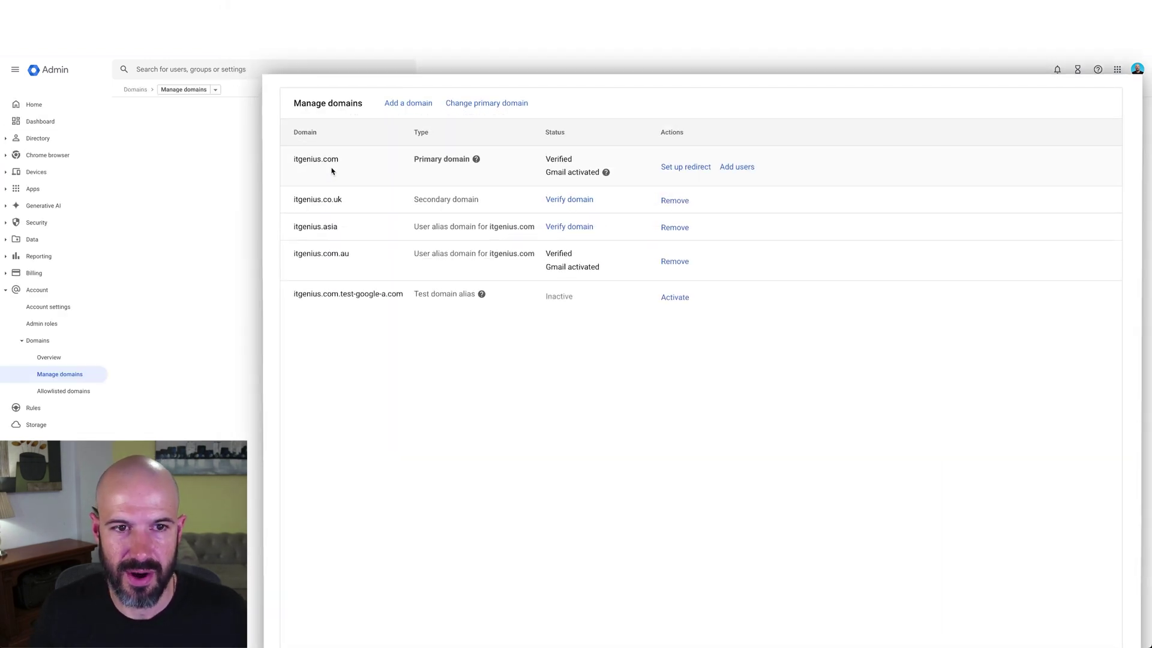
{"action": "left_click_drag", "start_coordinate": [323, 227], "coordinate": [348, 256]}
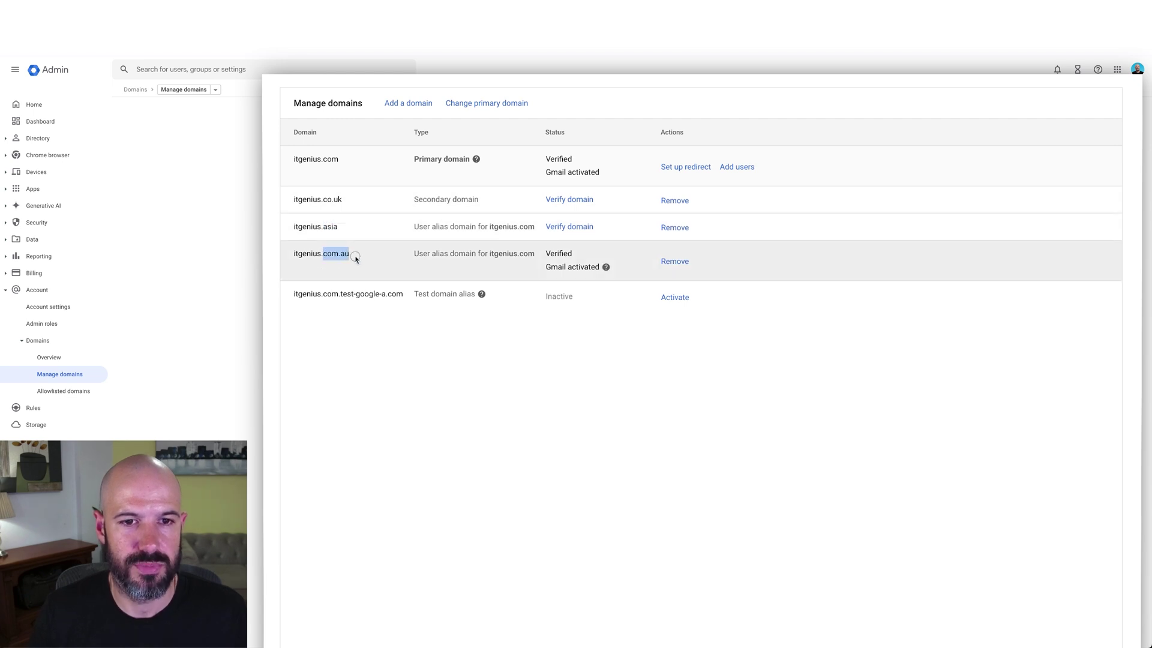
{"action": "left_click", "coordinate": [370, 260]}
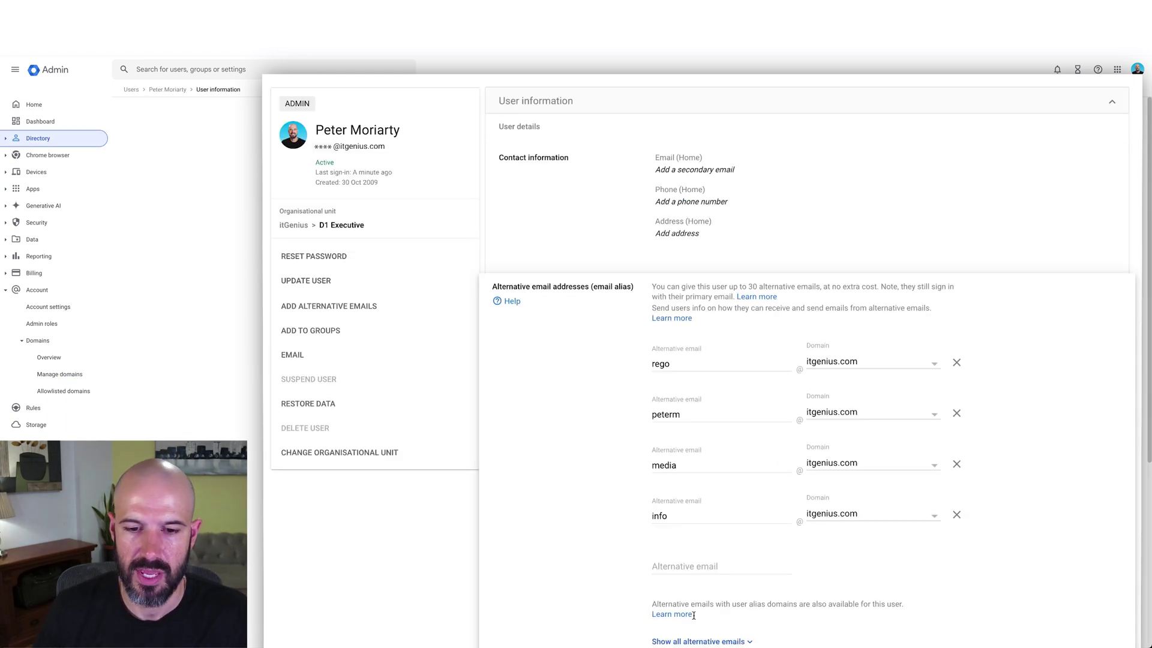
Show all alternative emails, including the itgenius.com.au copies, and select the info alias entry.
{"action": "left_click", "coordinate": [700, 641]}
{"action": "scroll", "coordinate": [786, 629], "scroll_direction": "down", "scroll_amount": 3}
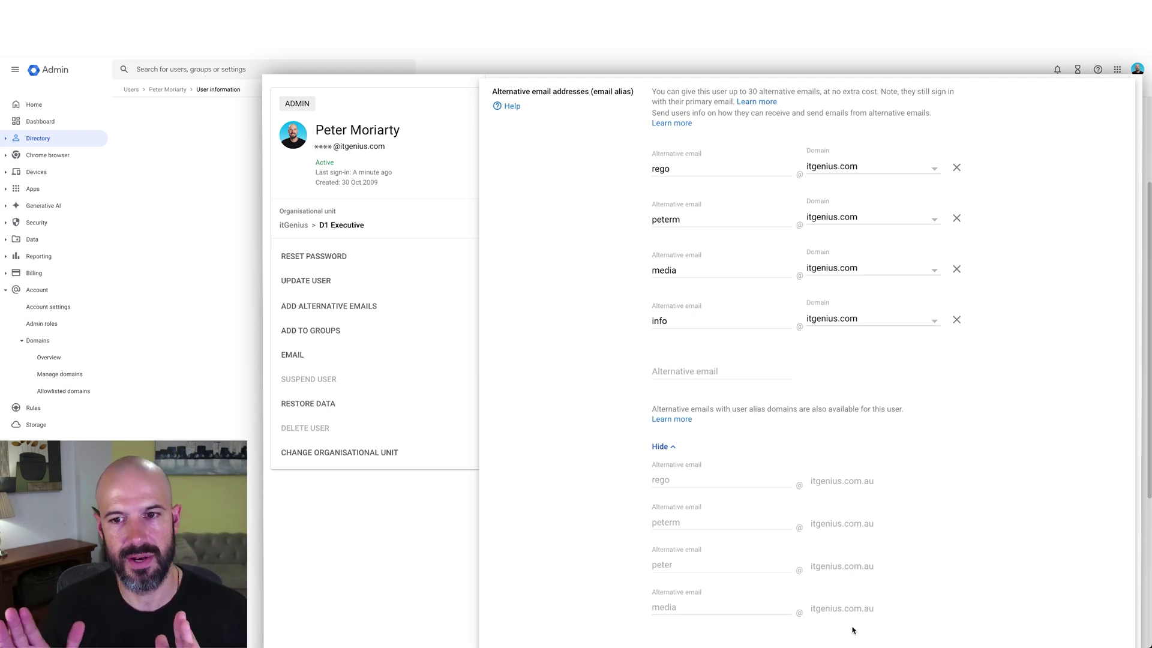
{"action": "scroll", "coordinate": [846, 377], "scroll_direction": "up", "scroll_amount": 1}
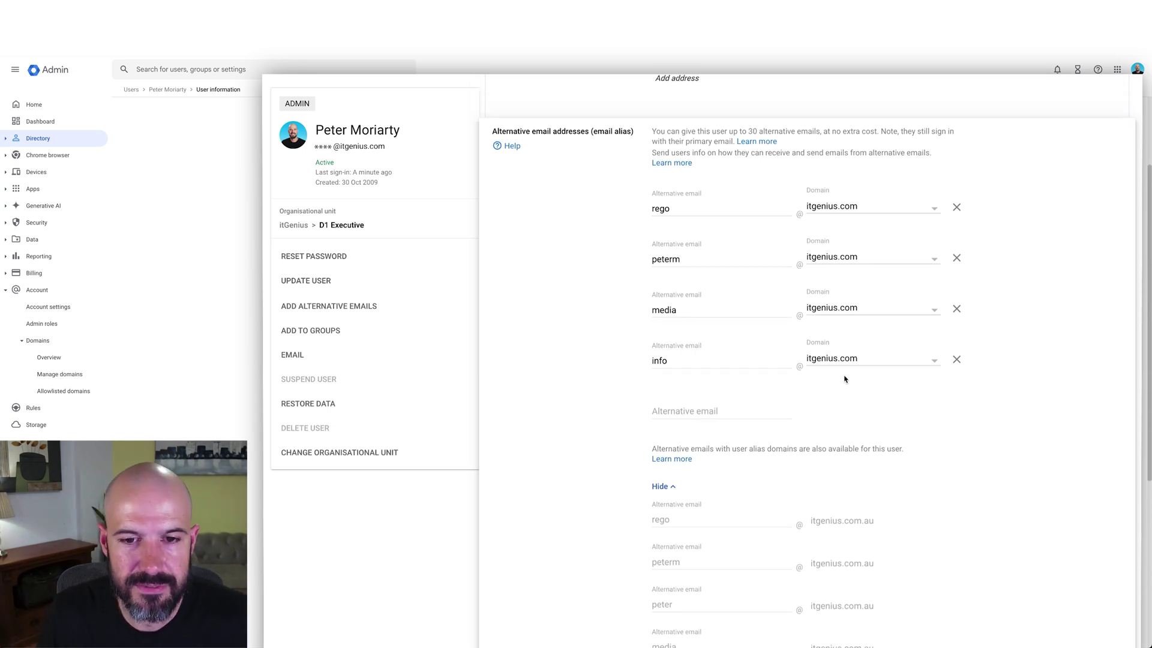
{"action": "left_click", "coordinate": [699, 360]}
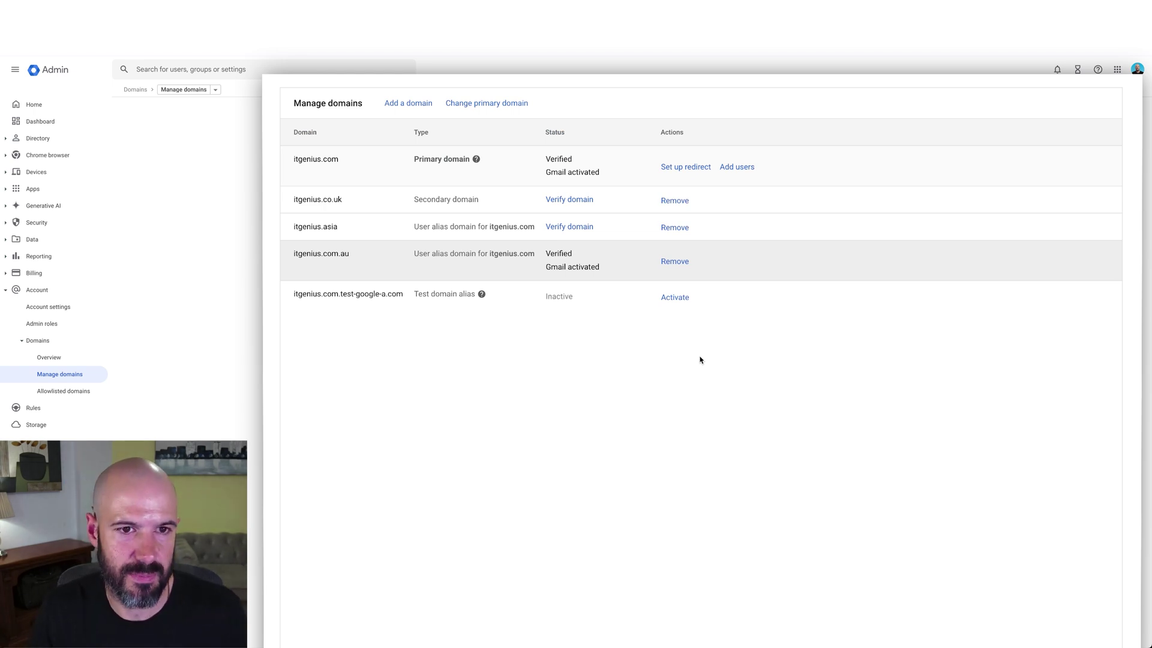
{"action": "triple_click", "coordinate": [479, 201]}
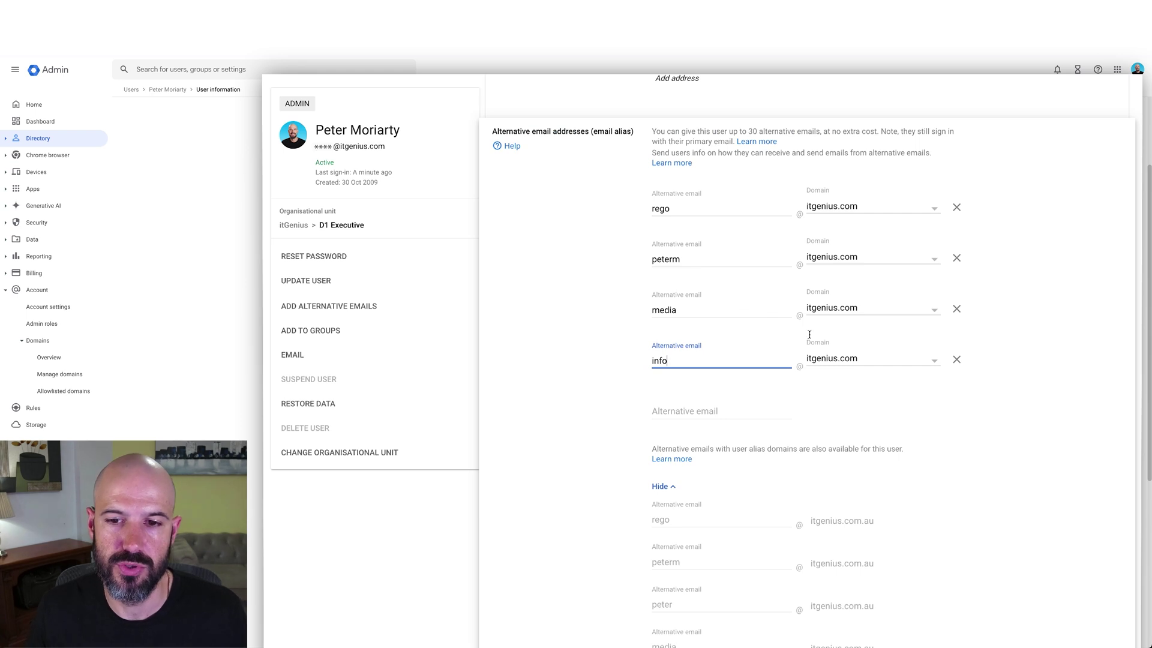
{"action": "left_click", "coordinate": [873, 358]}
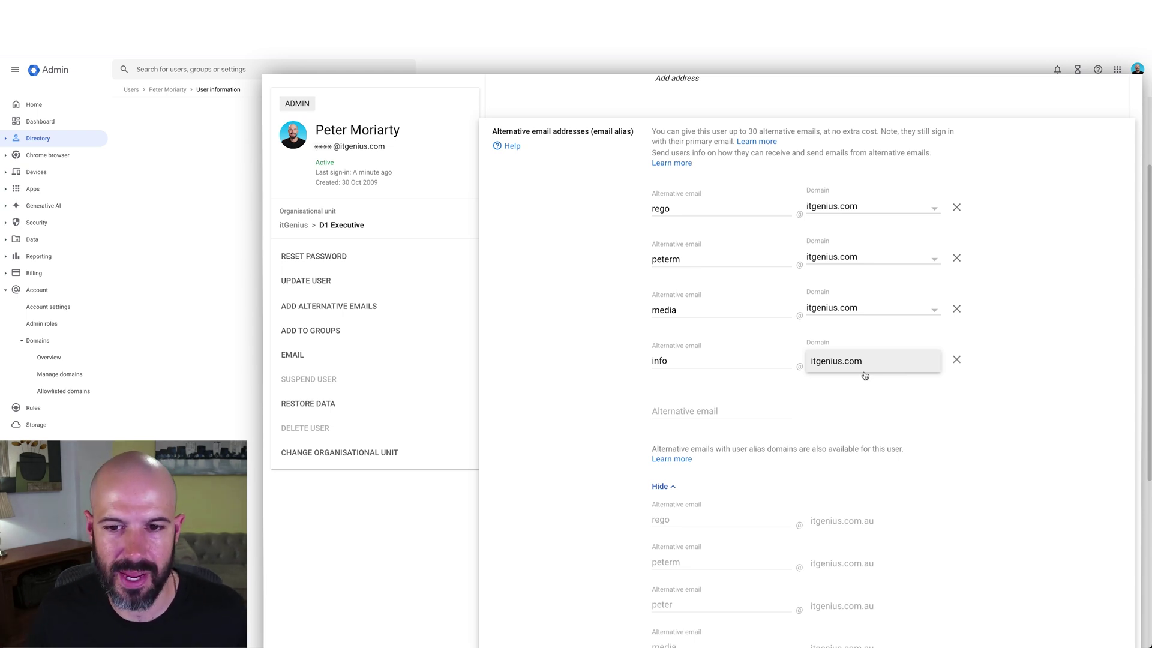
{"action": "left_click", "coordinate": [864, 373]}
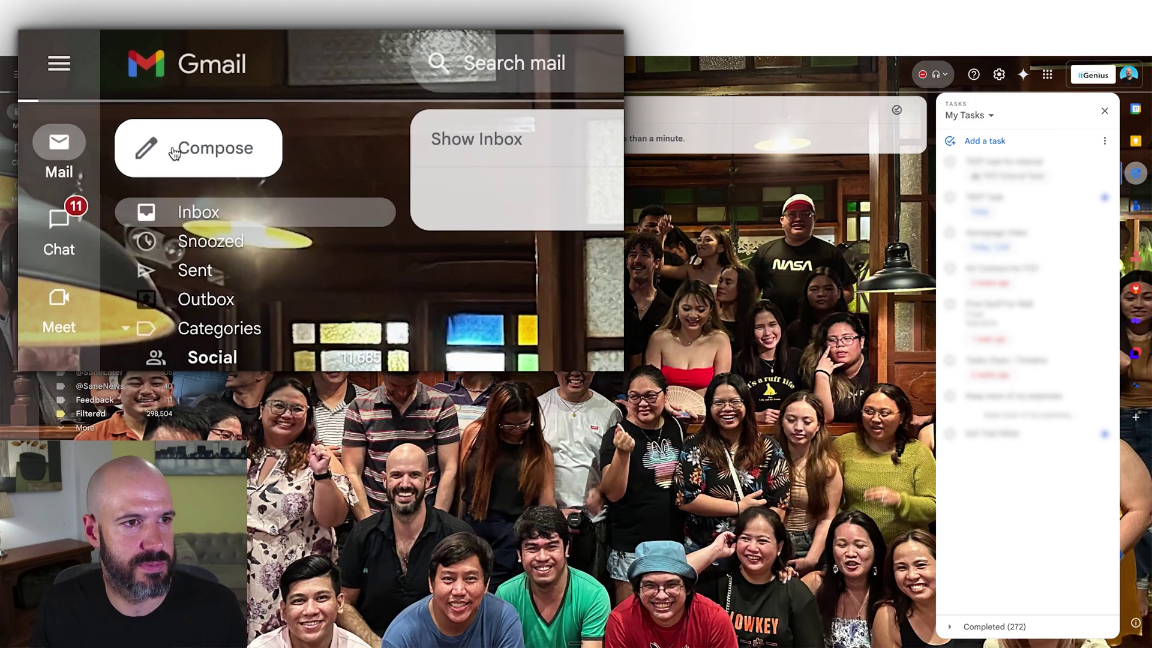
{"action": "left_click", "coordinate": [174, 152]}
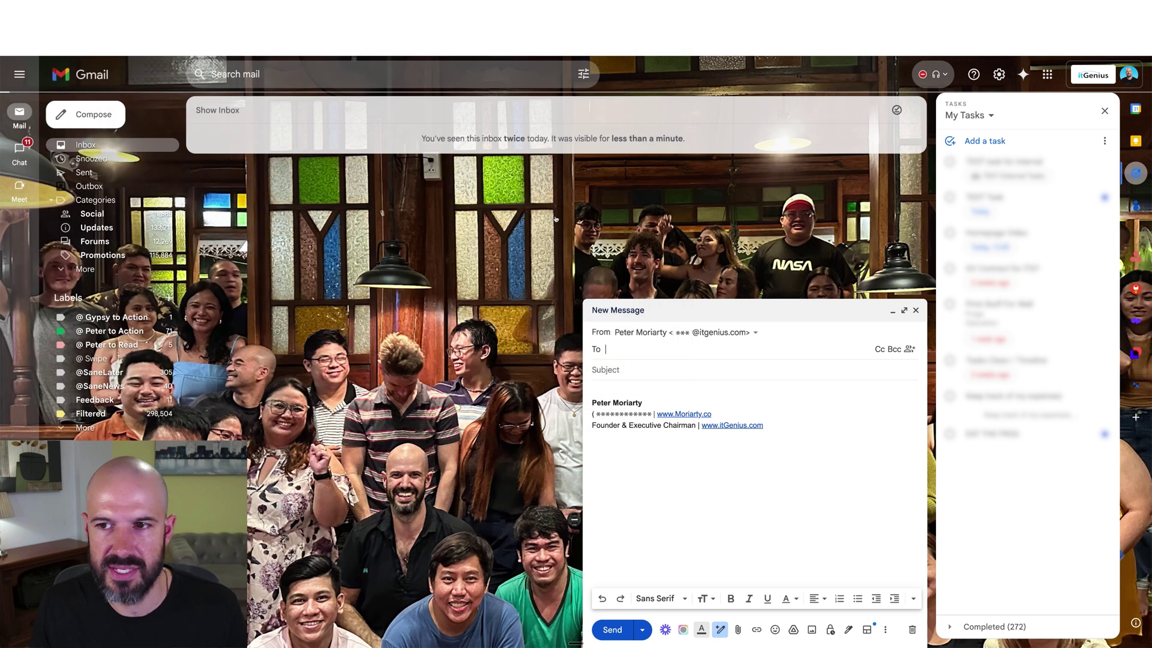
{"action": "left_click", "coordinate": [740, 333]}
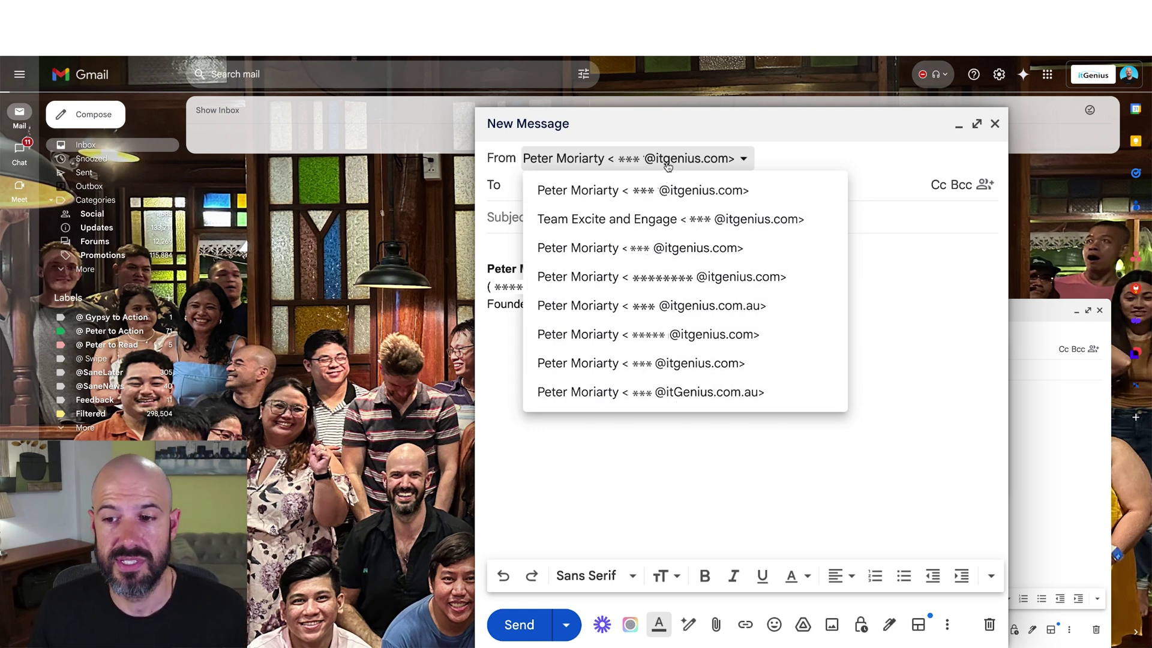
{"action": "left_click", "coordinate": [666, 162]}
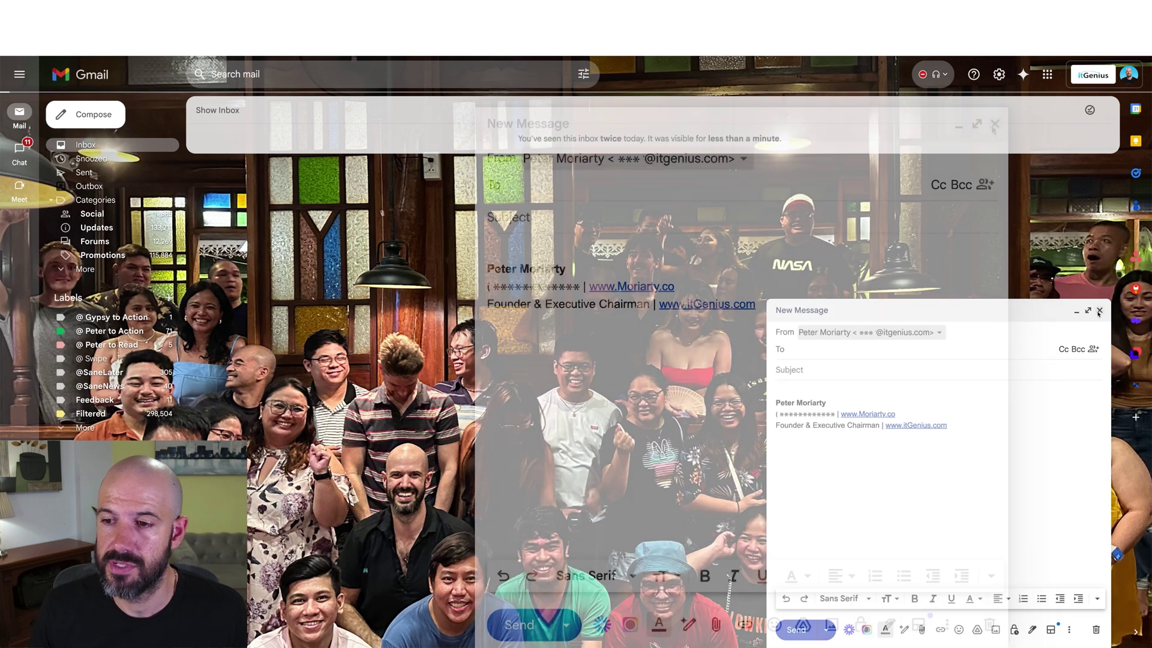
{"action": "left_click", "coordinate": [1099, 311]}
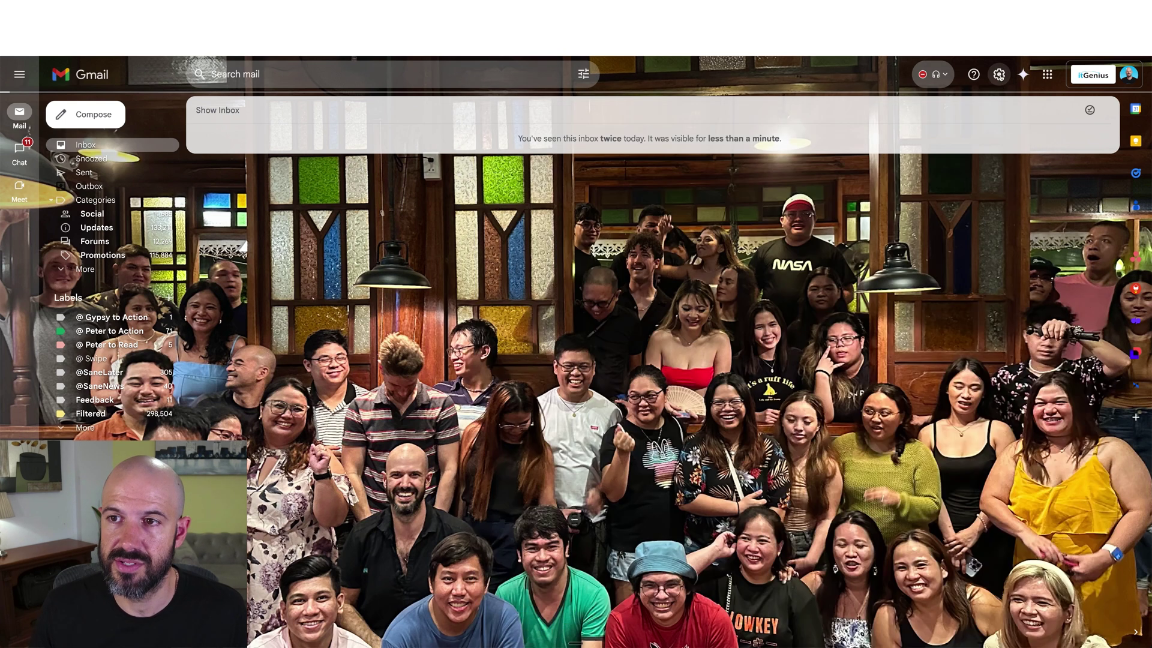
Open Gmail's full settings on the Accounts tab listing the Send mail as addresses.
{"action": "left_click", "coordinate": [999, 74]}
{"action": "left_click", "coordinate": [963, 105]}
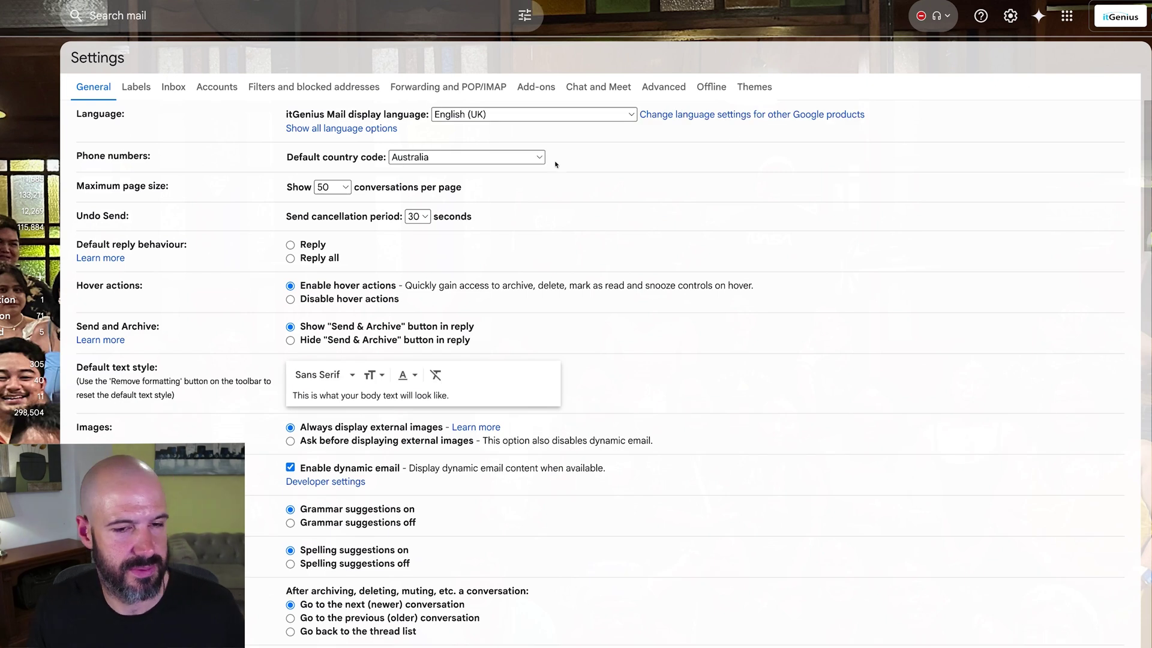
{"action": "left_click", "coordinate": [217, 88]}
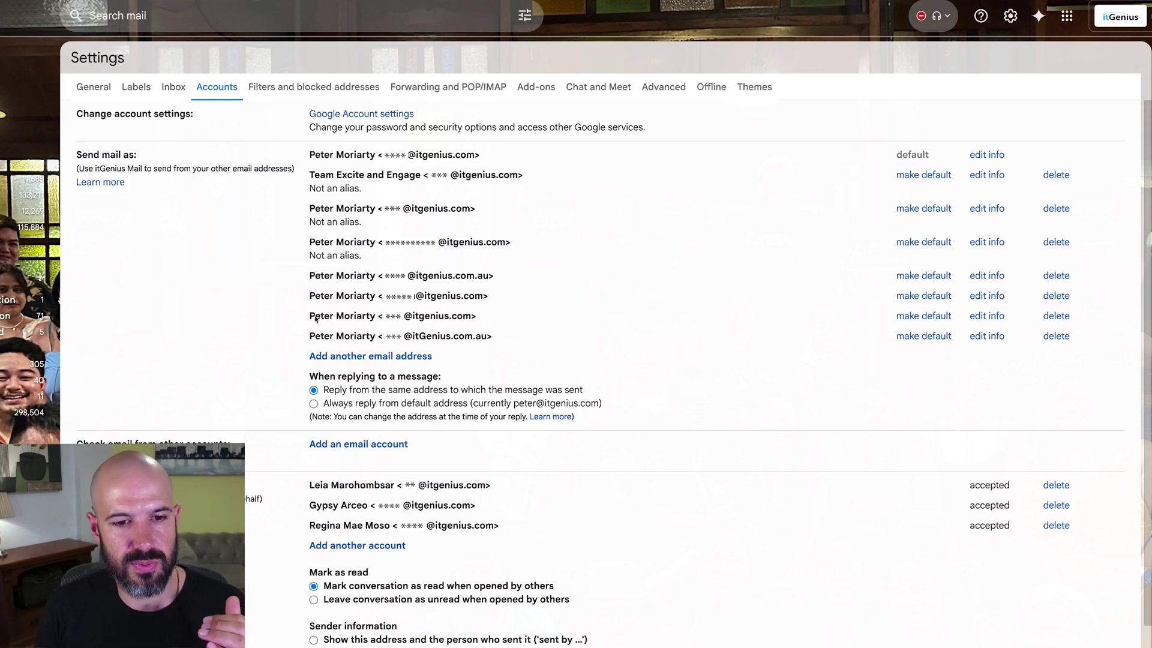
{"action": "left_click", "coordinate": [378, 360]}
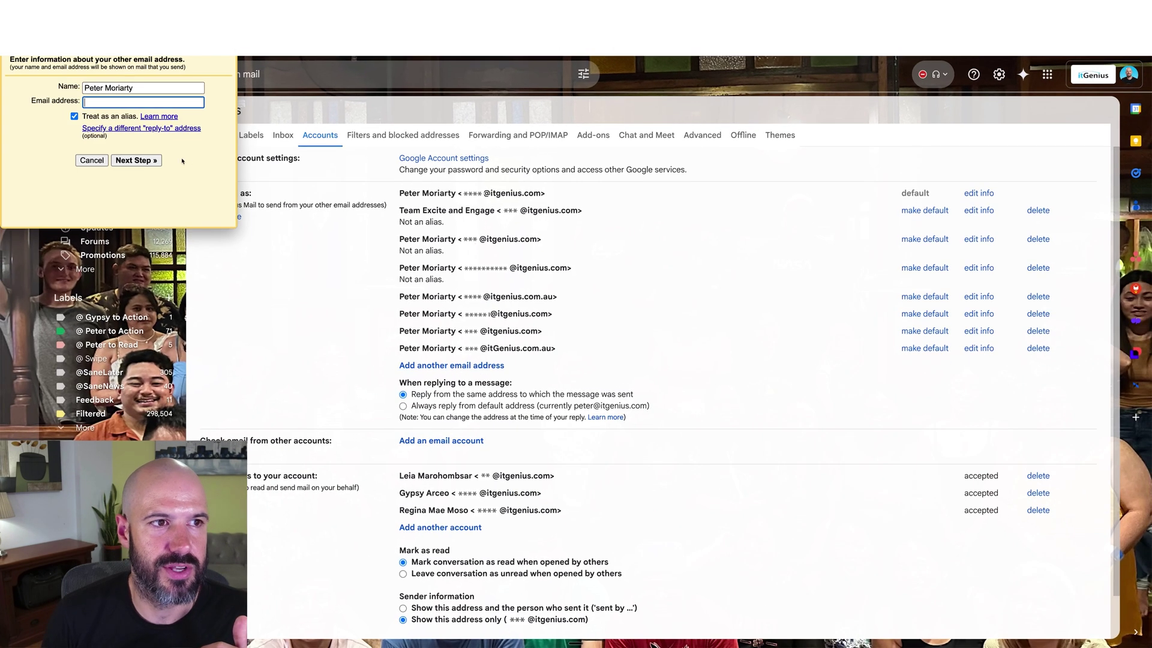
{"action": "left_click_drag", "start_coordinate": [122, 14], "coordinate": [264, 98]}
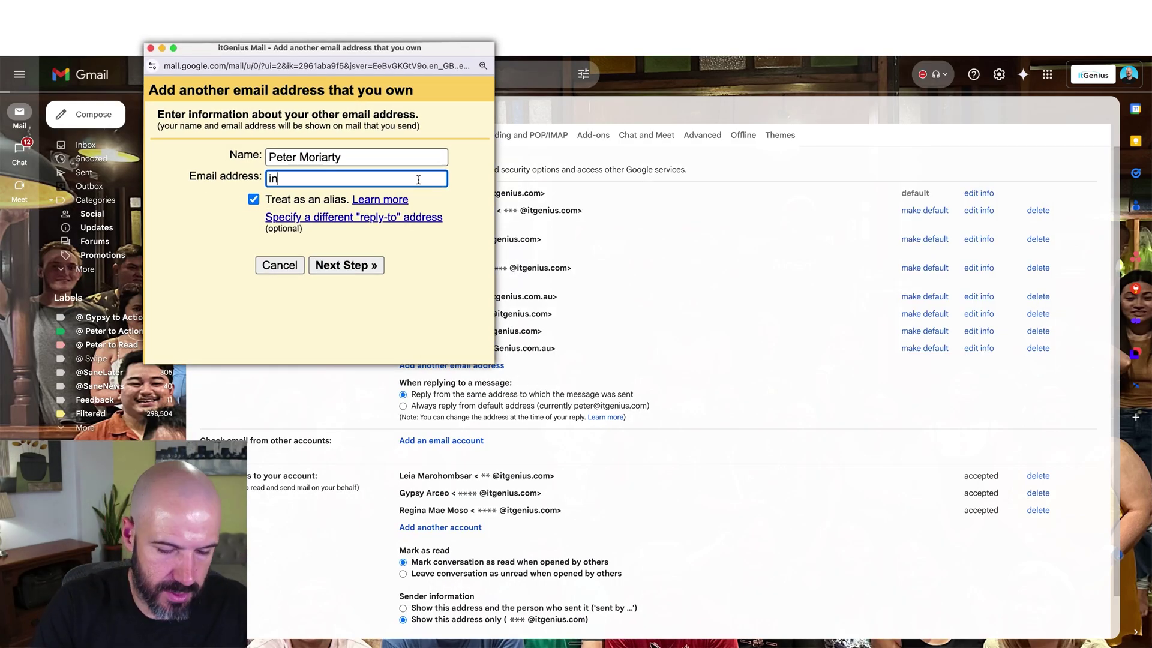
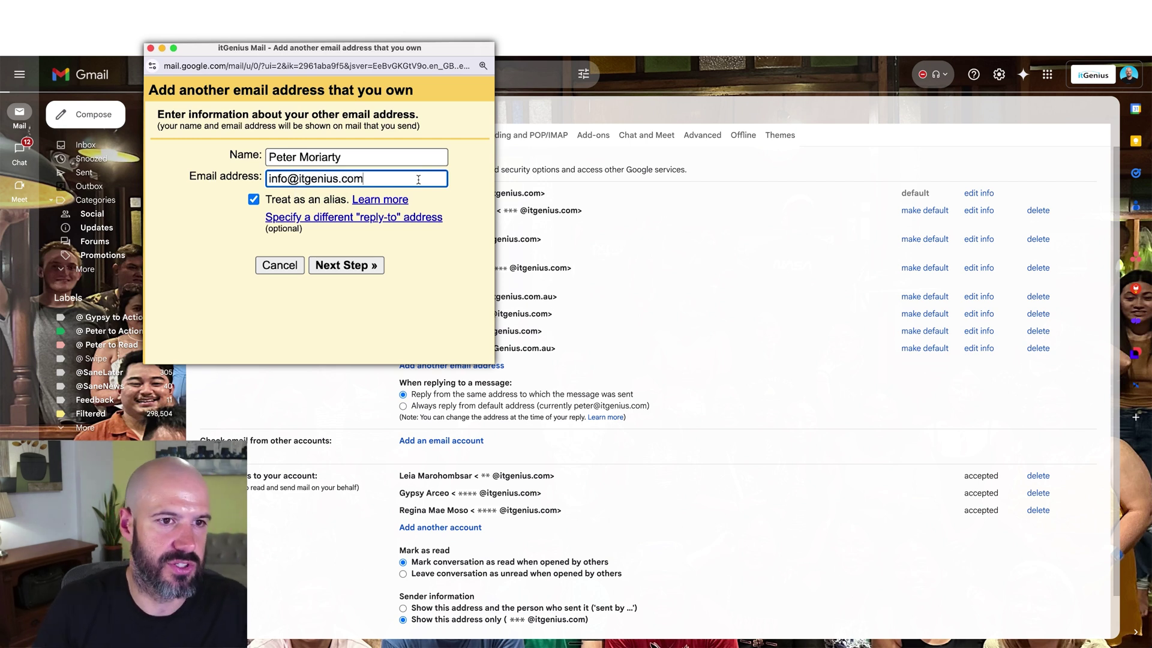
{"action": "left_click", "coordinate": [471, 187]}
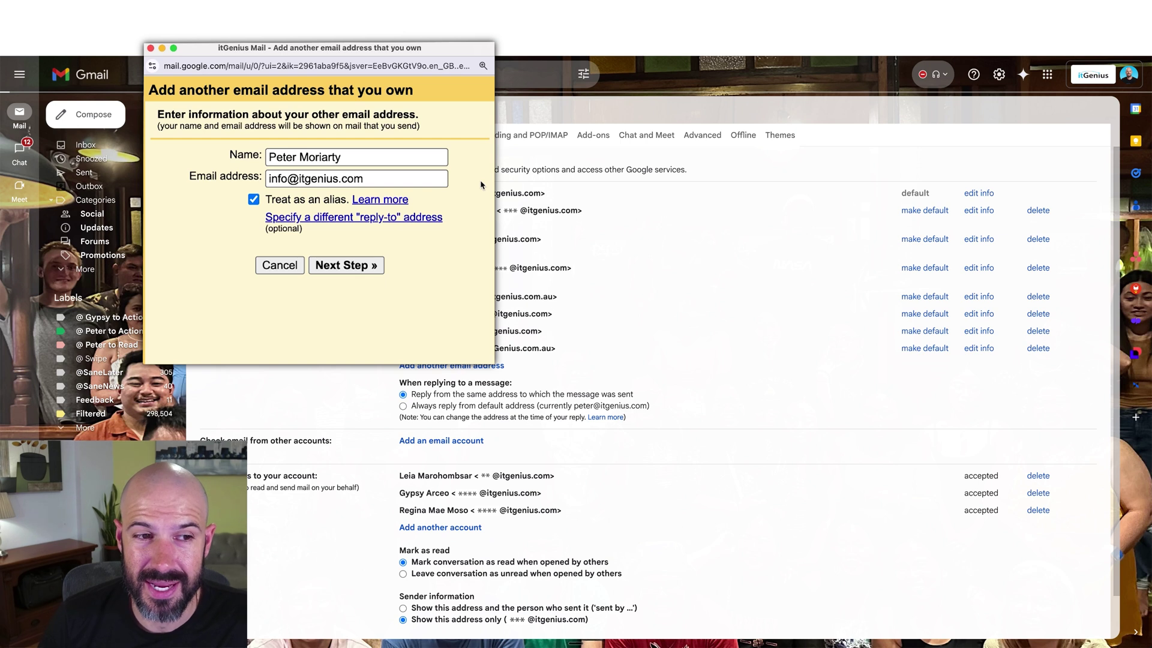
{"action": "left_click", "coordinate": [357, 264]}
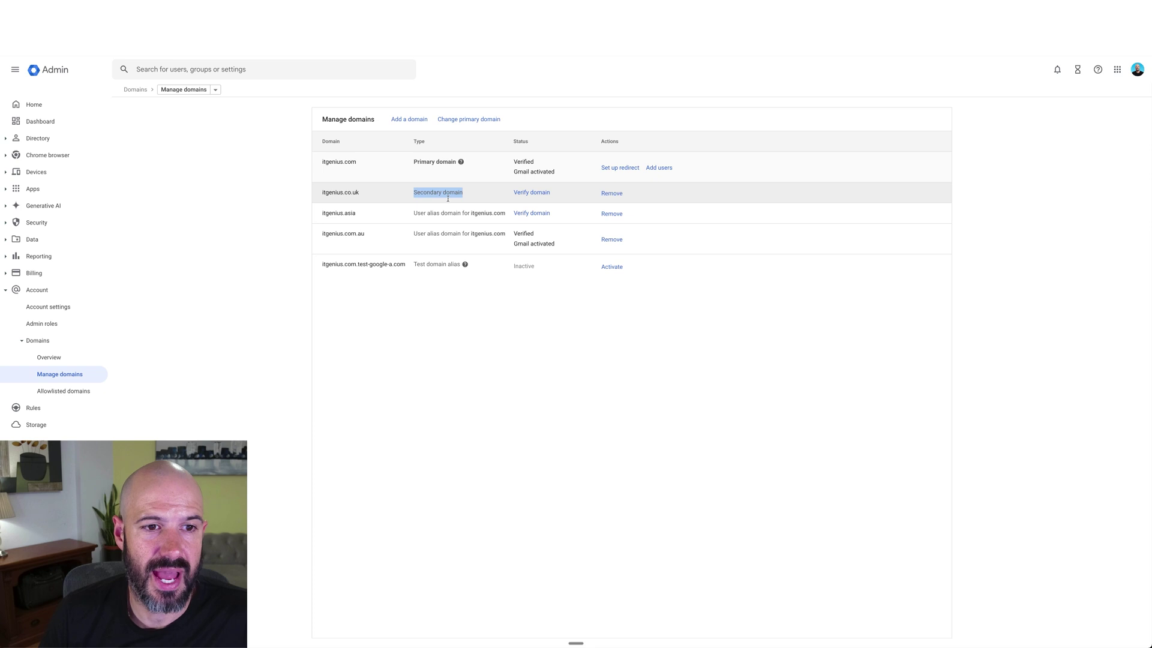
{"action": "left_click", "coordinate": [474, 234]}
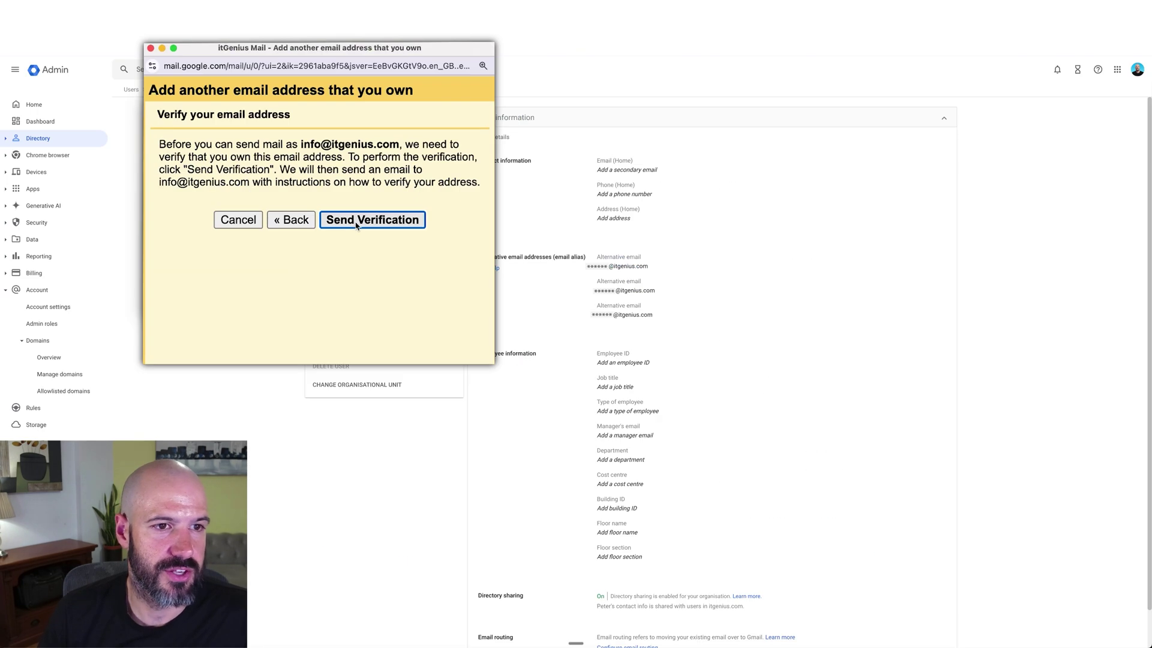
{"action": "left_click", "coordinate": [356, 221]}
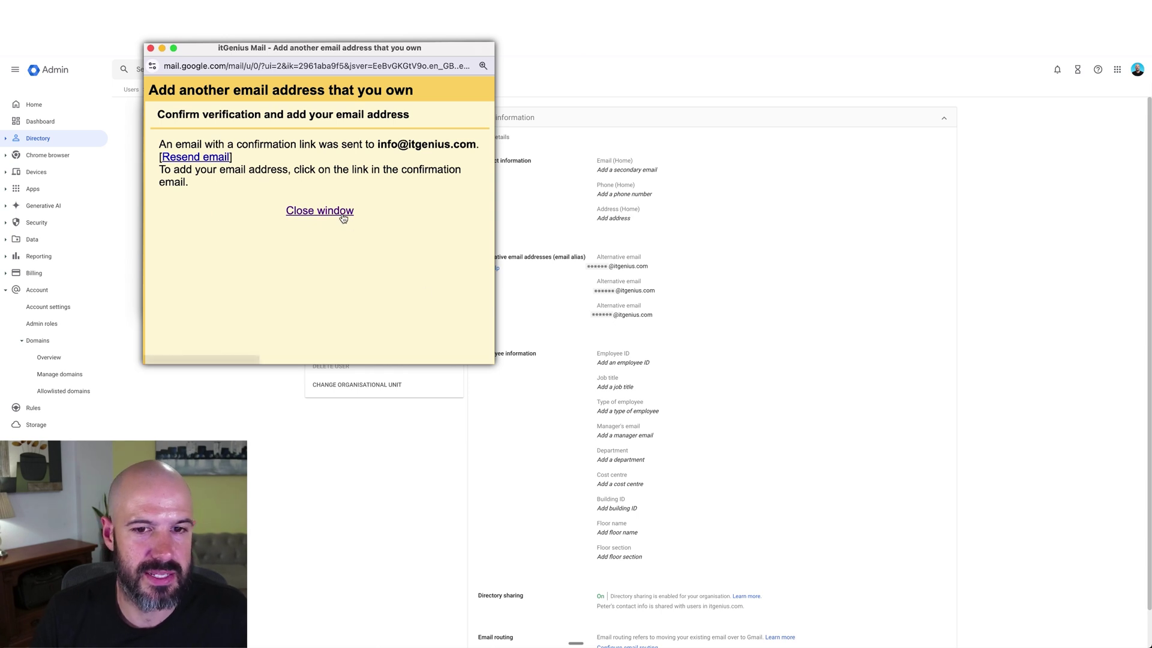
{"action": "left_click", "coordinate": [343, 213]}
{"action": "key", "text": "alt+Tab"}
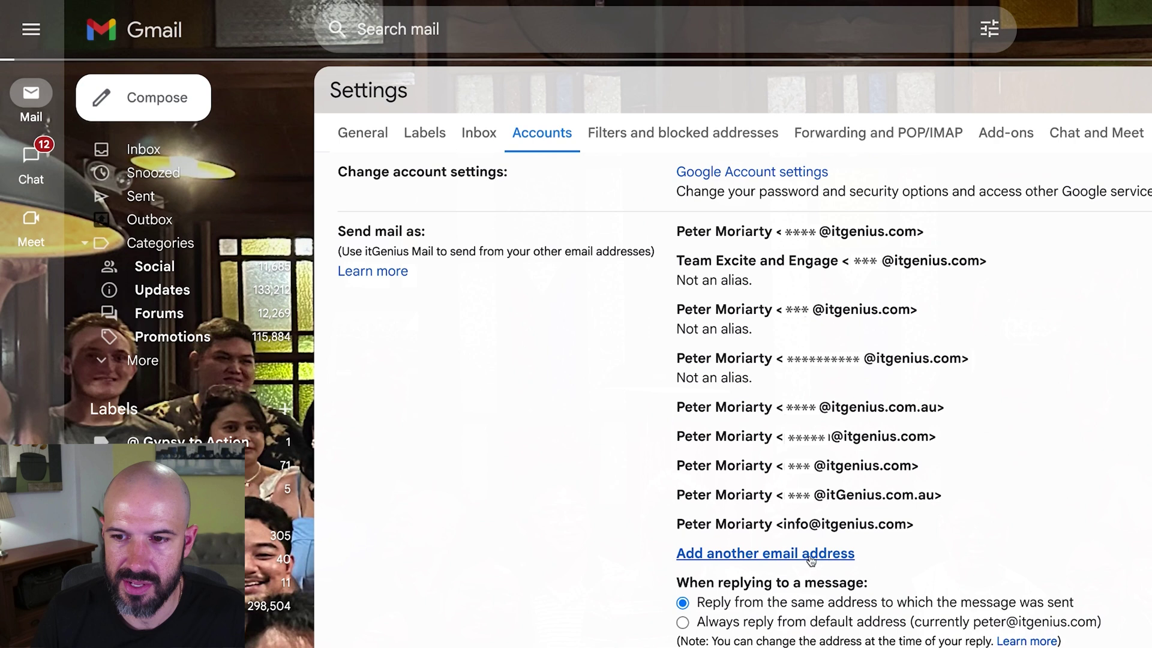
{"action": "left_click", "coordinate": [481, 382]}
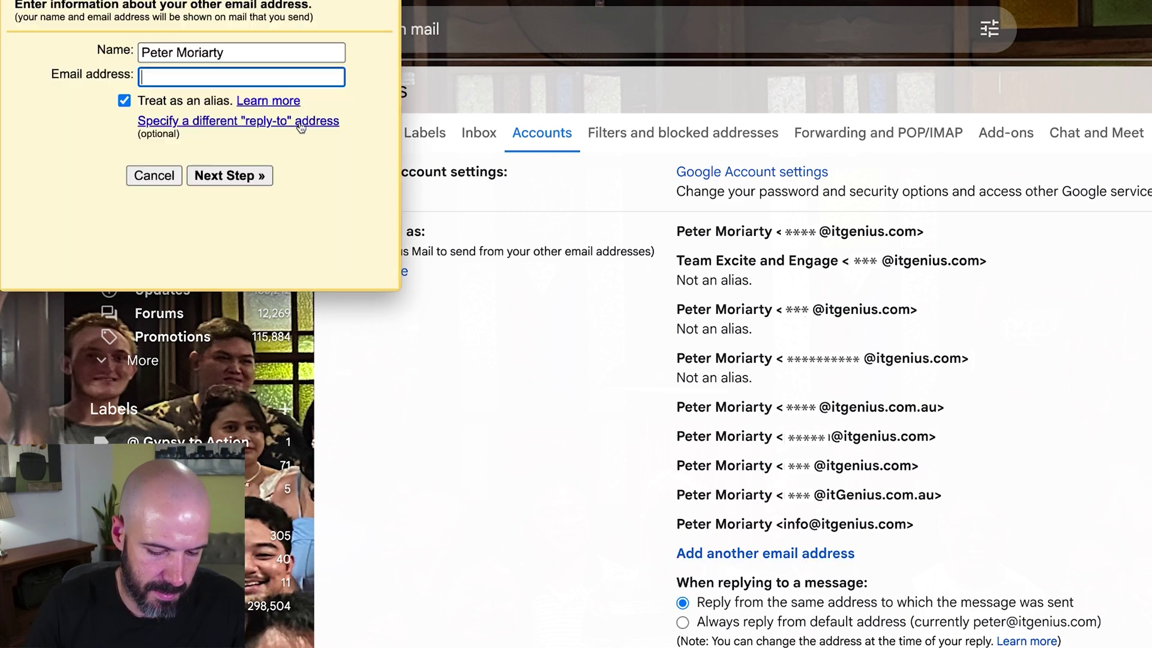
{"action": "left_click", "coordinate": [270, 175]}
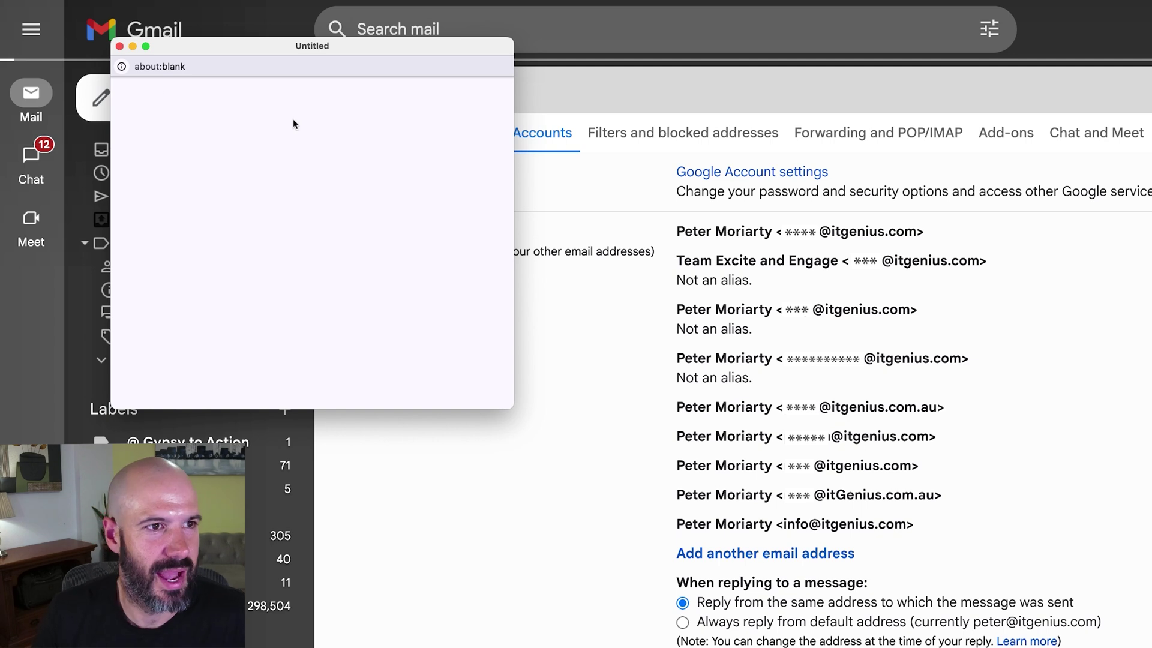
{"action": "left_click", "coordinate": [119, 46]}
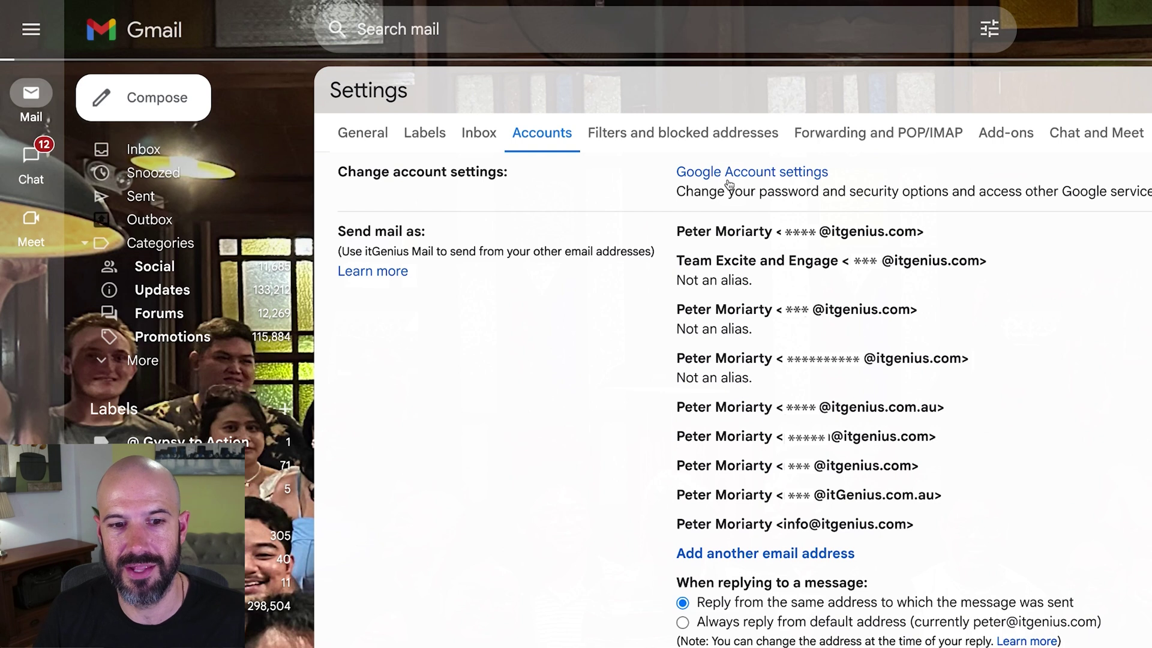
{"action": "left_click", "coordinate": [845, 548]}
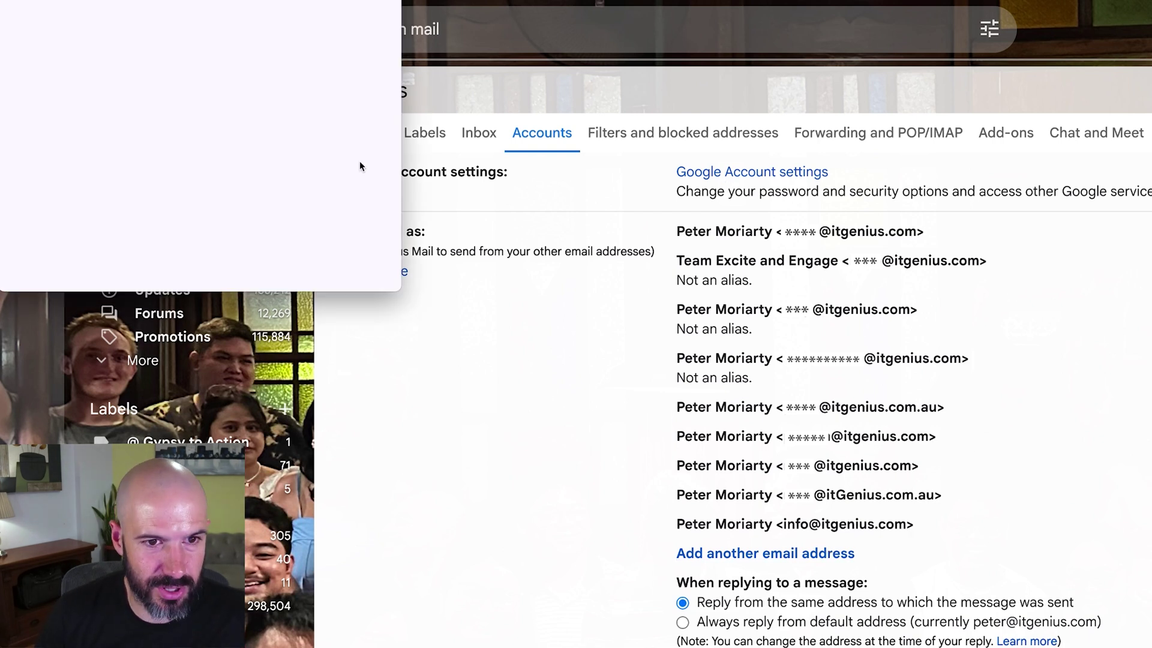
{"action": "left_click", "coordinate": [437, 221]}
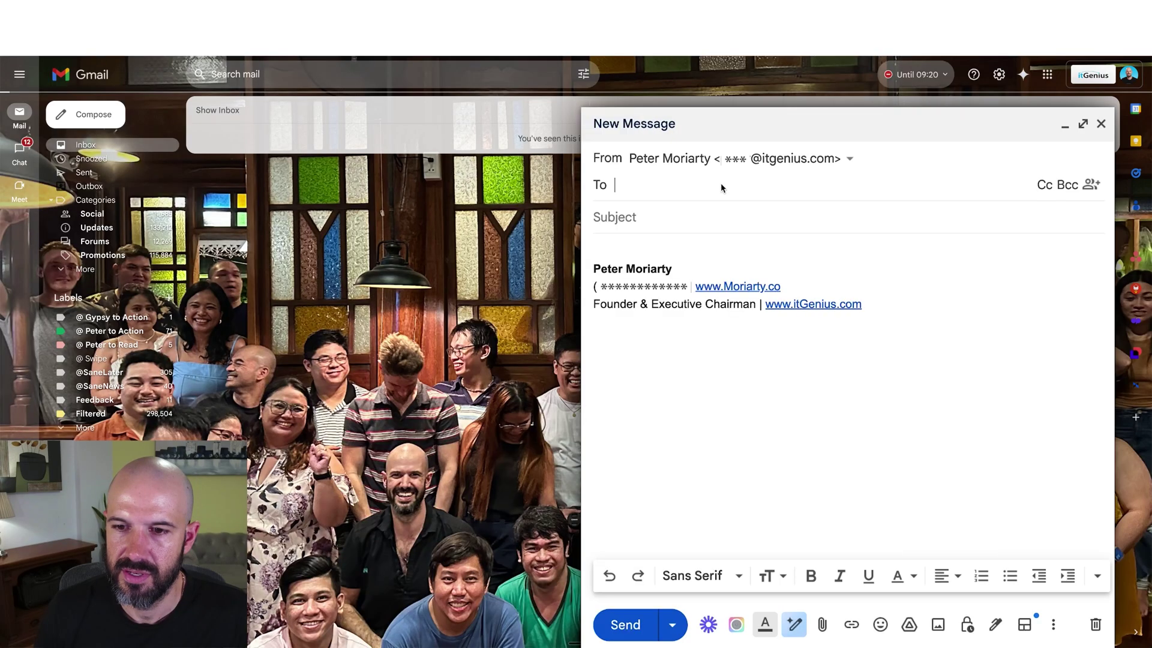
Review the available From addresses in the new message without changing it, then discard the draft.
{"action": "left_click", "coordinate": [780, 158]}
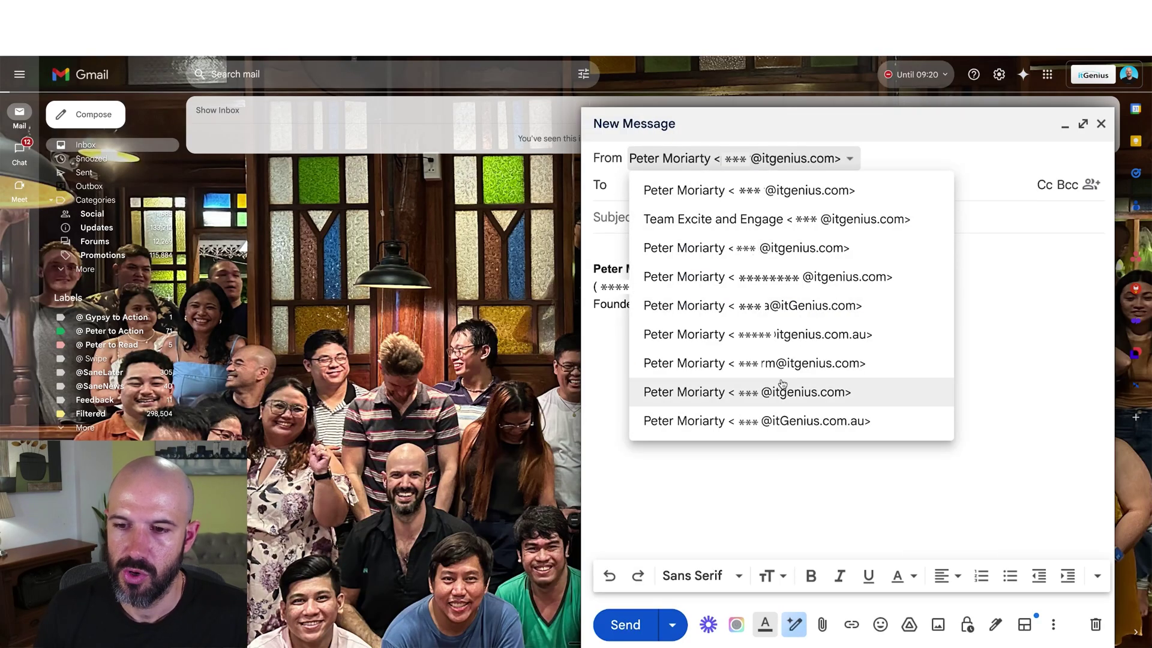
{"action": "left_click", "coordinate": [901, 164]}
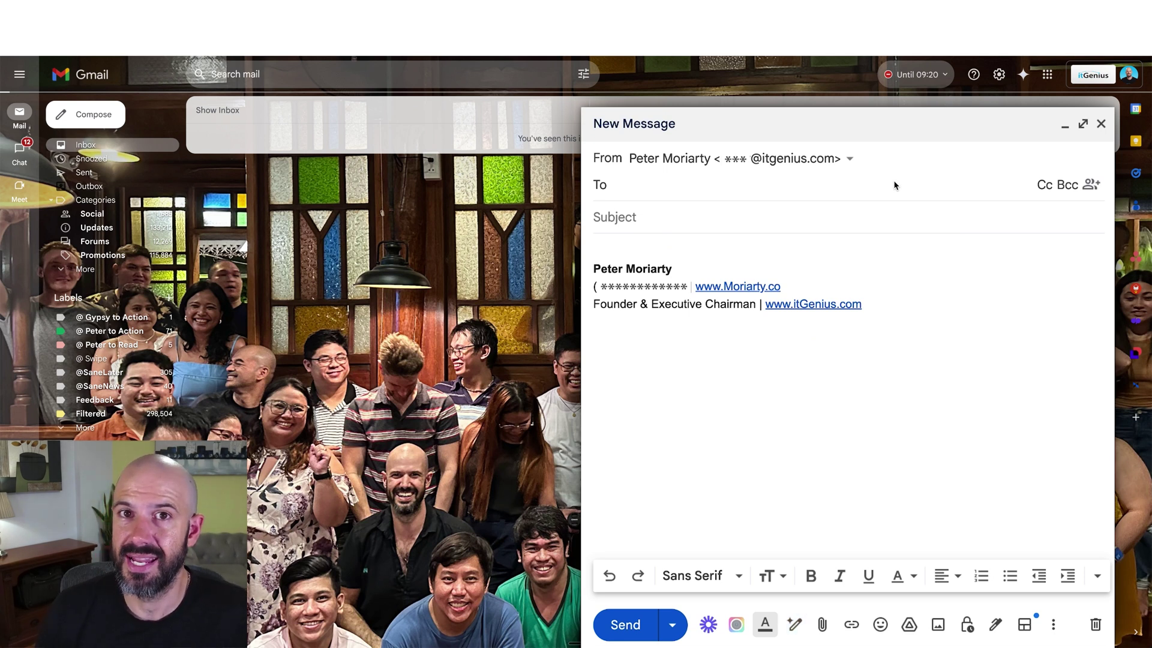
{"action": "left_click", "coordinate": [1094, 626]}
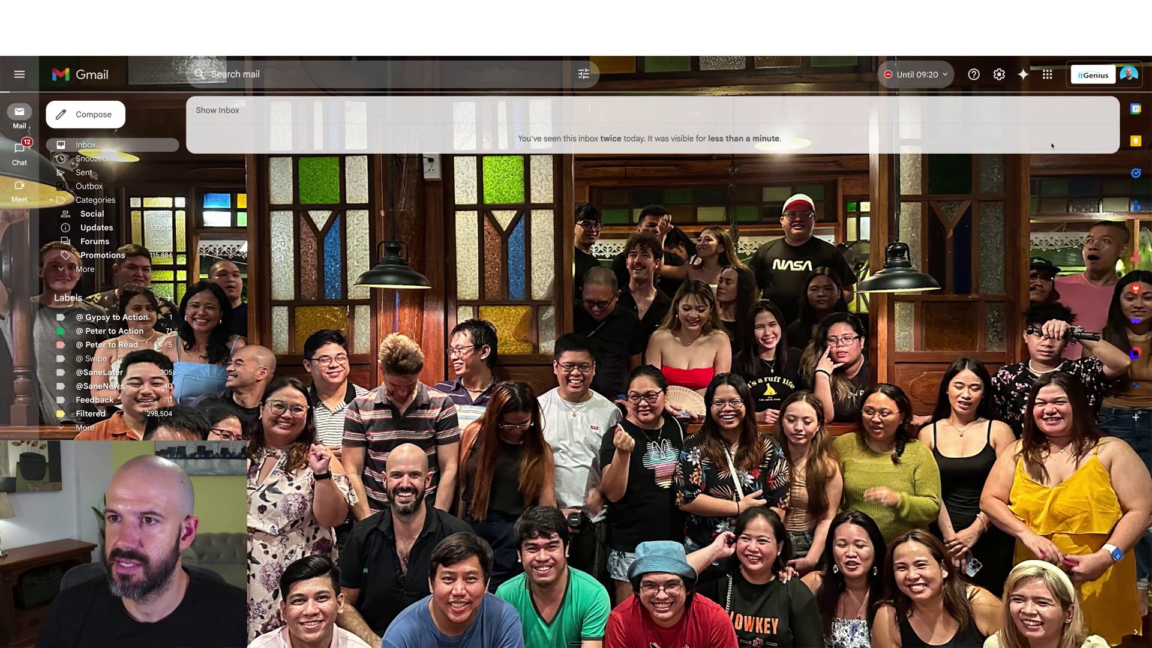
{"action": "left_click", "coordinate": [999, 75]}
Open the full settings at the Signature section, leaving the signature name unchanged.
{"action": "left_click", "coordinate": [998, 132]}
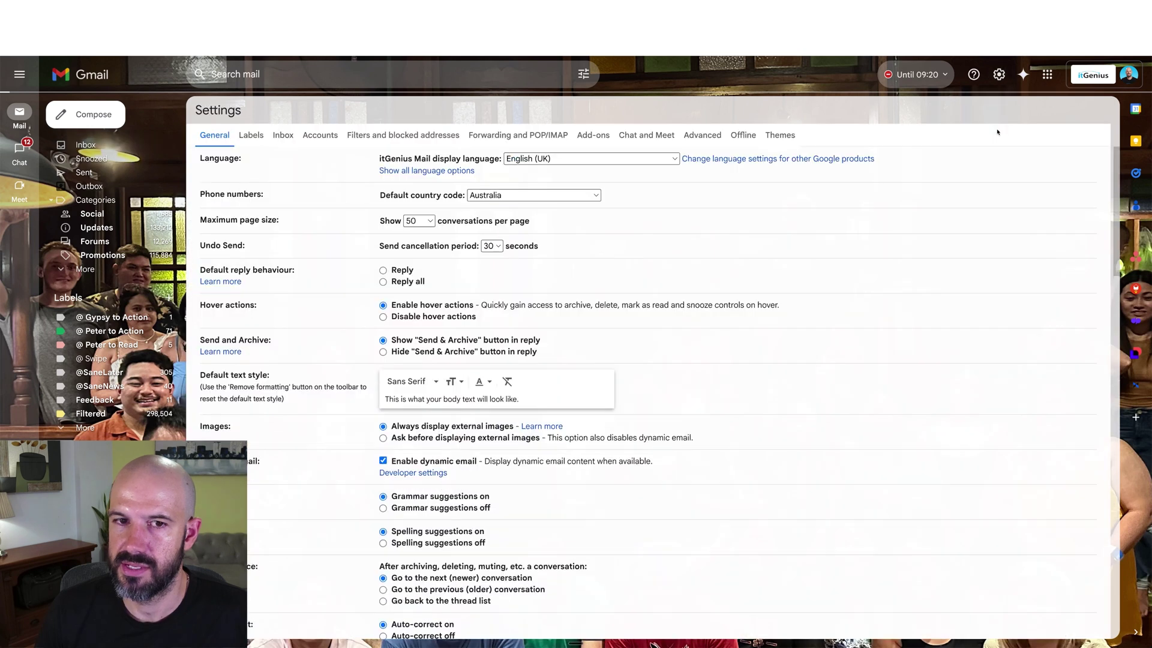
{"action": "scroll", "coordinate": [540, 300], "scroll_direction": "down", "scroll_amount": 5}
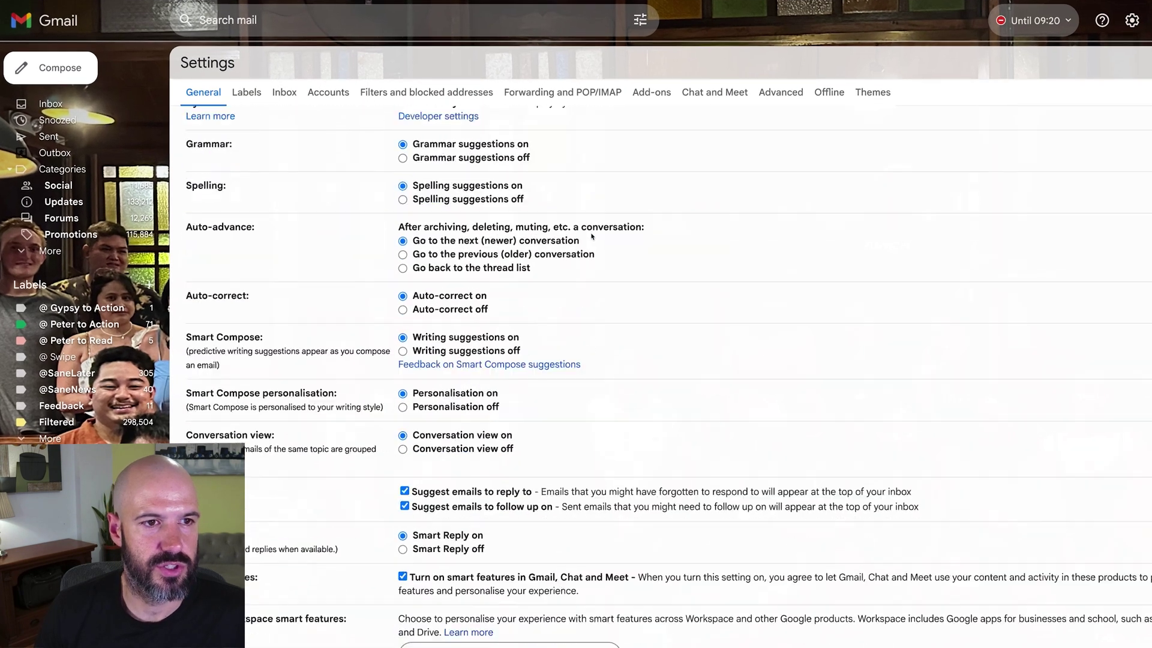
{"action": "scroll", "coordinate": [591, 236], "scroll_direction": "down", "scroll_amount": 18}
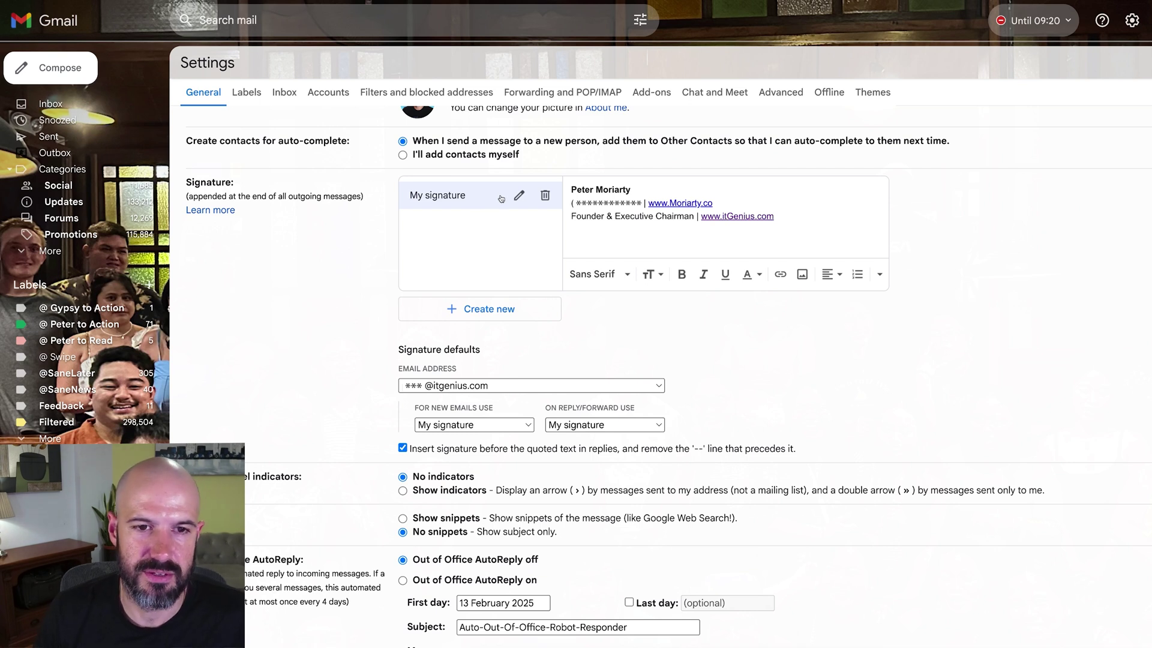
{"action": "left_click", "coordinate": [519, 194]}
{"action": "key", "text": "Escape"}
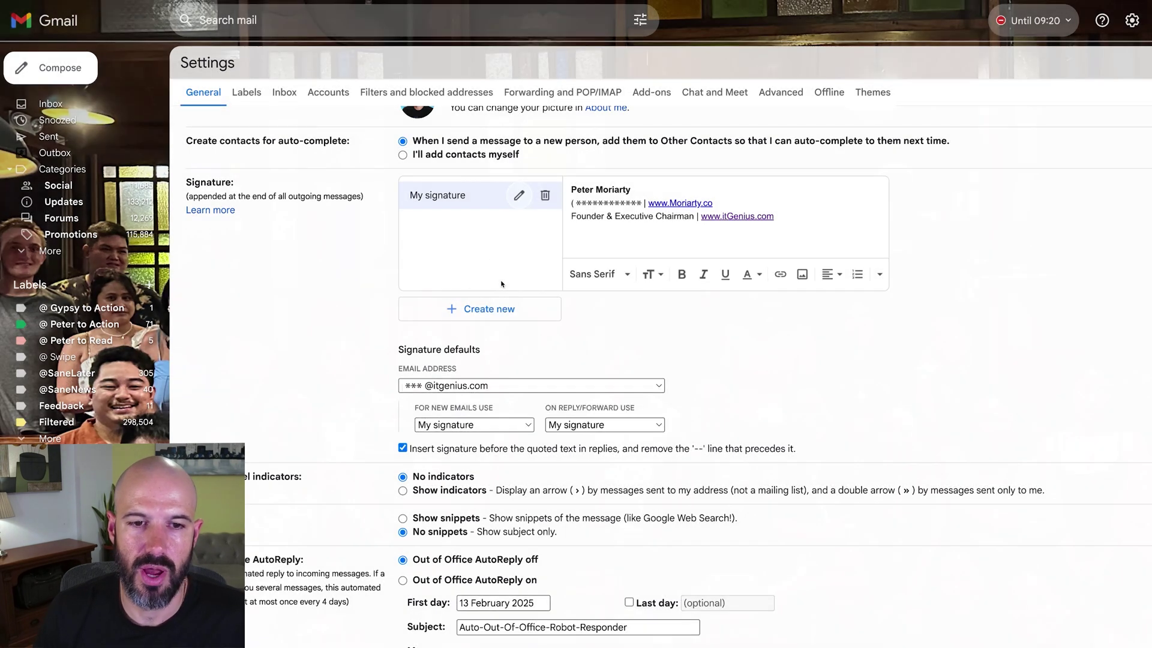
Cycle the Signature defaults address through several send-as addresses to check each one's signature.
{"action": "left_click", "coordinate": [624, 391]}
{"action": "left_click", "coordinate": [615, 406]}
{"action": "left_click", "coordinate": [615, 388]}
{"action": "left_click", "coordinate": [613, 401]}
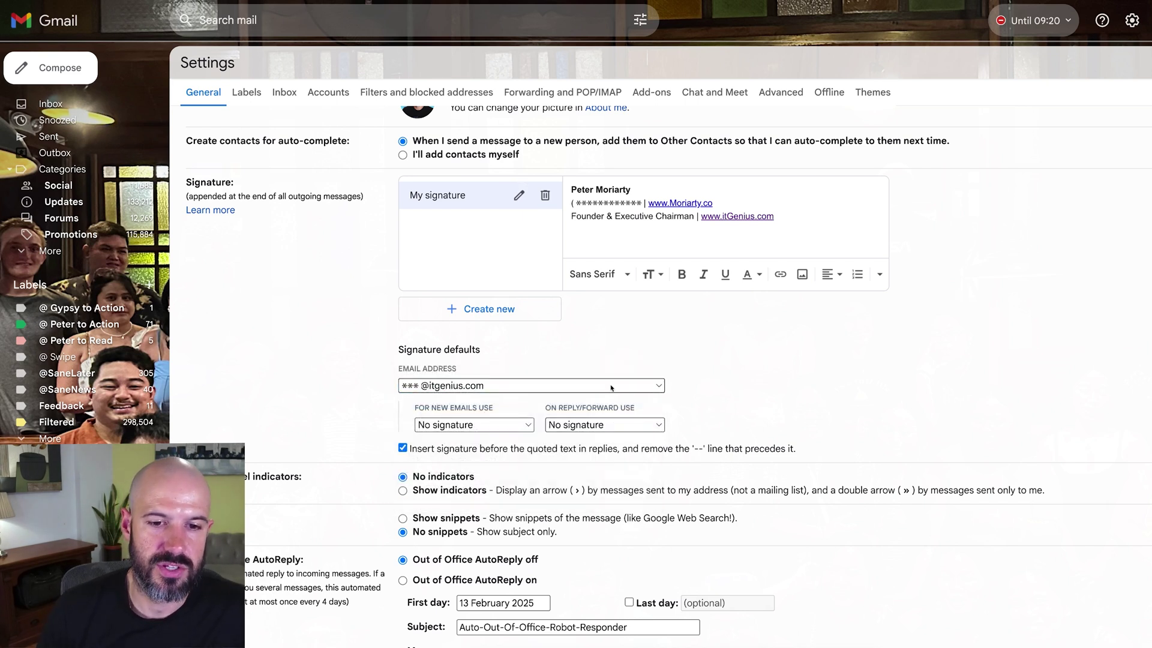
{"action": "left_click", "coordinate": [607, 387]}
{"action": "left_click", "coordinate": [604, 399]}
{"action": "left_click", "coordinate": [604, 390]}
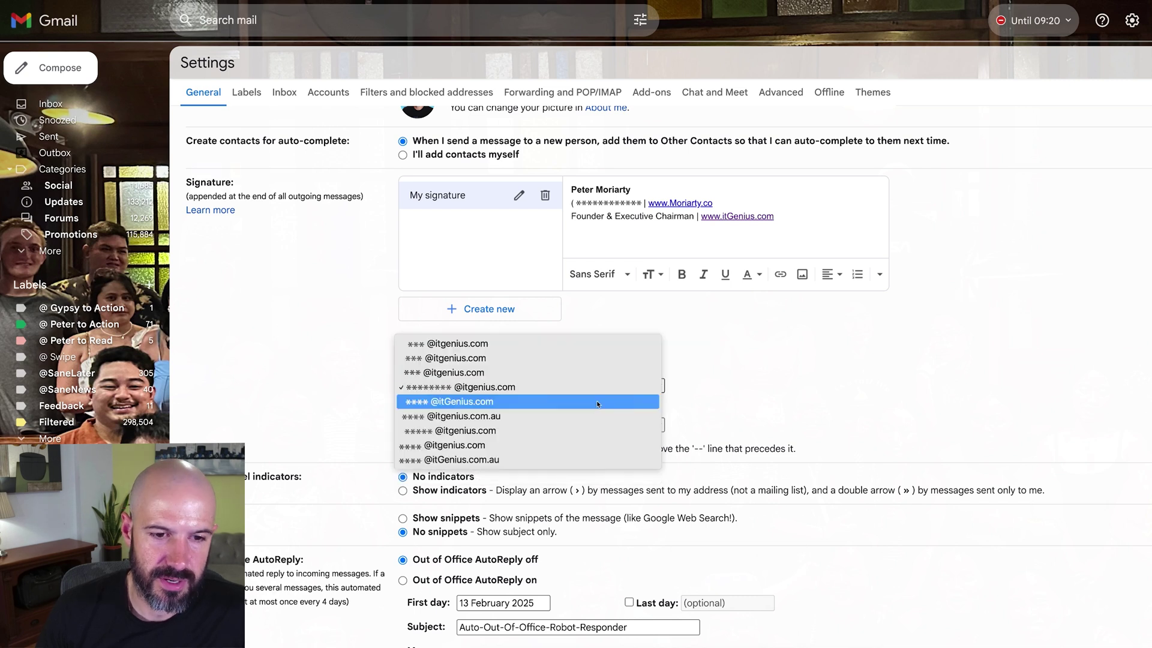
{"action": "left_click", "coordinate": [603, 401]}
{"action": "left_click", "coordinate": [600, 387]}
{"action": "left_click", "coordinate": [522, 343]}
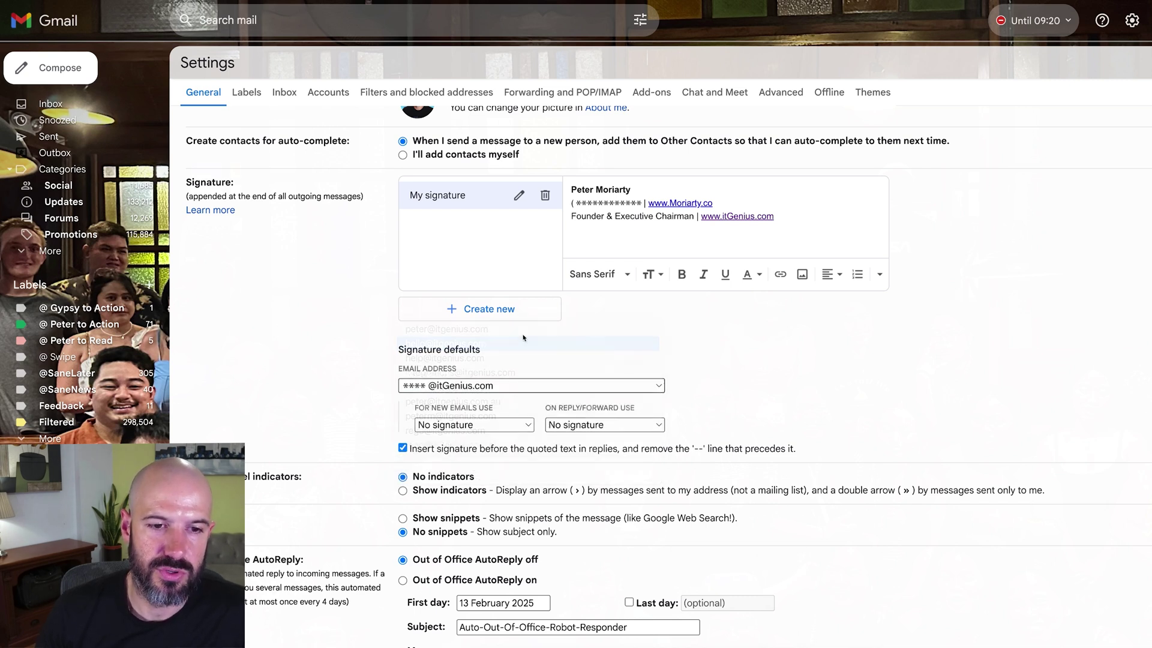
{"action": "left_click", "coordinate": [516, 386]}
{"action": "left_click", "coordinate": [516, 389]}
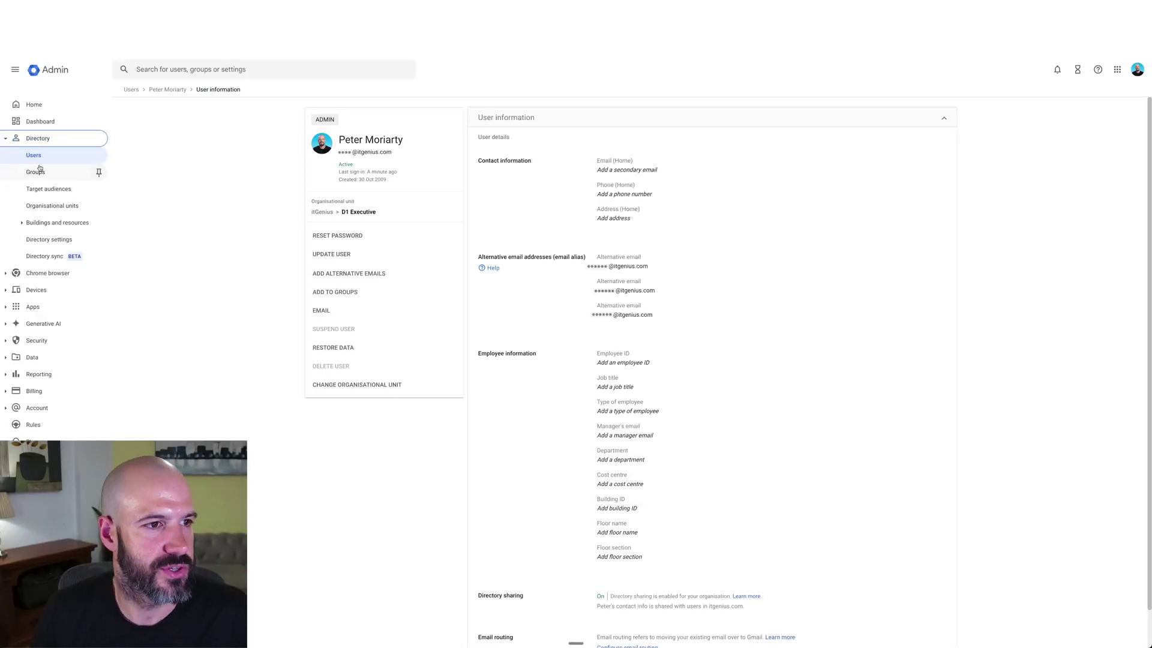
Open the D1 Board group's information in Groups and start editing its aliases.
{"action": "left_click", "coordinate": [96, 172]}
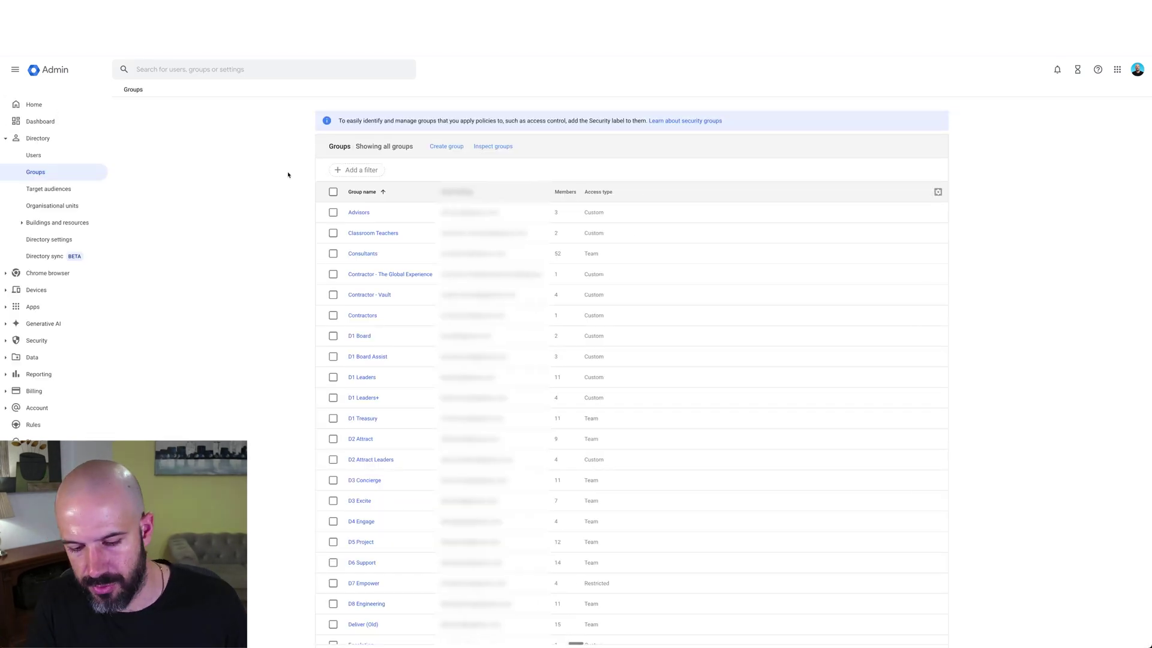
{"action": "key", "text": "ctrl+plus"}
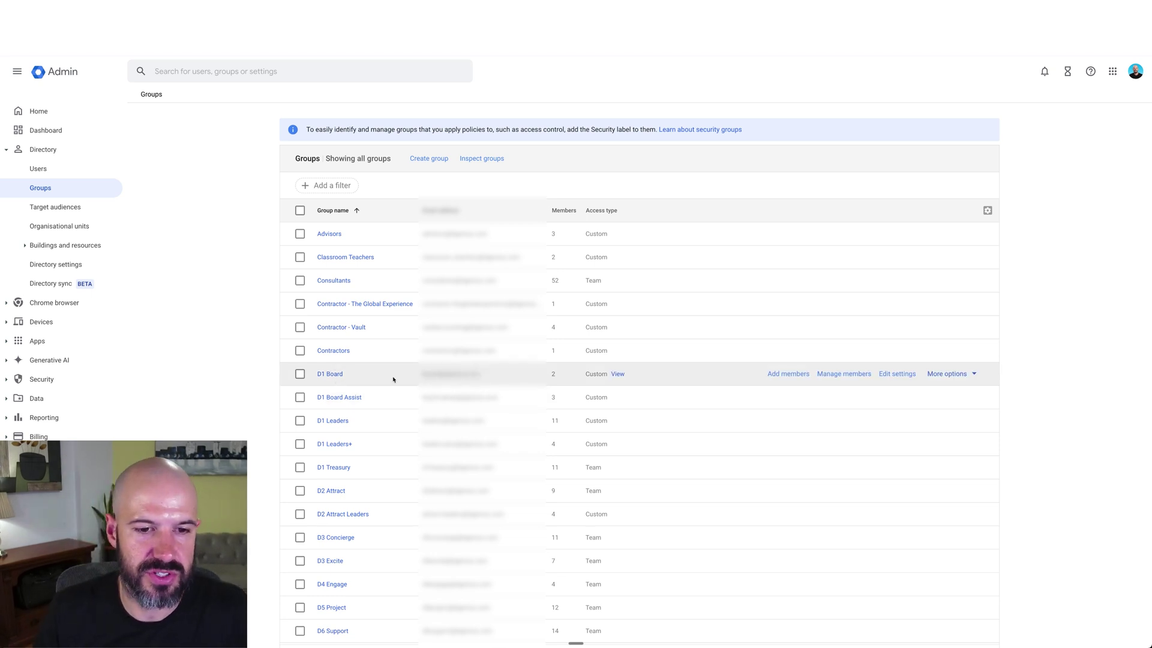
{"action": "left_click", "coordinate": [332, 374]}
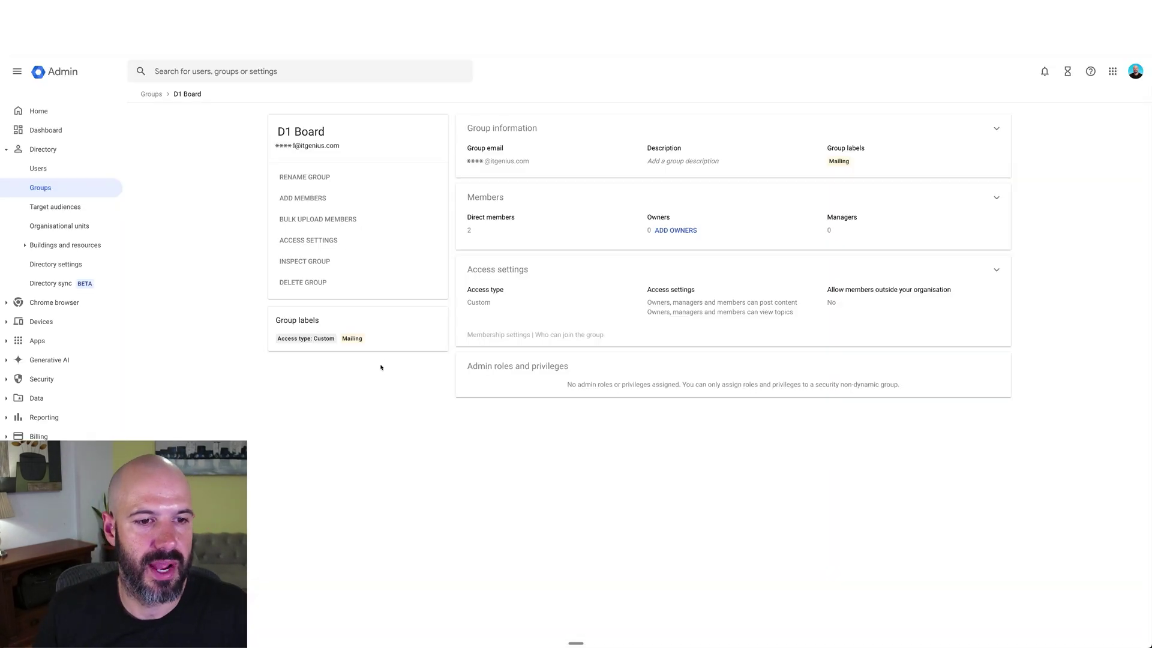
{"action": "left_click", "coordinate": [587, 164]}
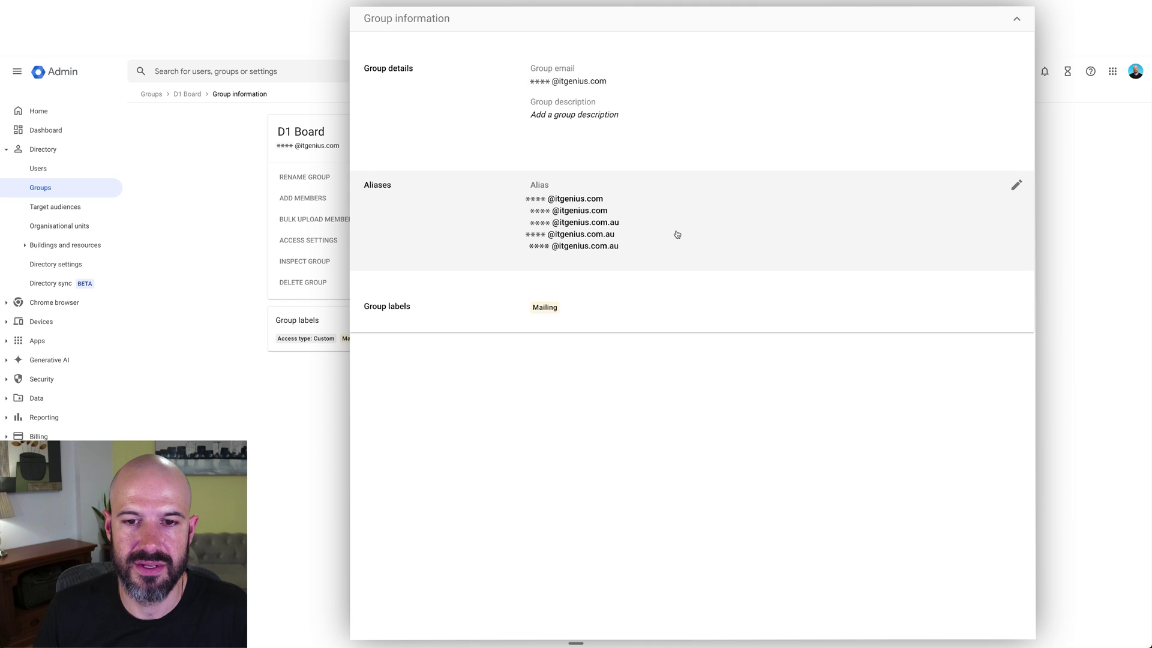
{"action": "left_click", "coordinate": [680, 233]}
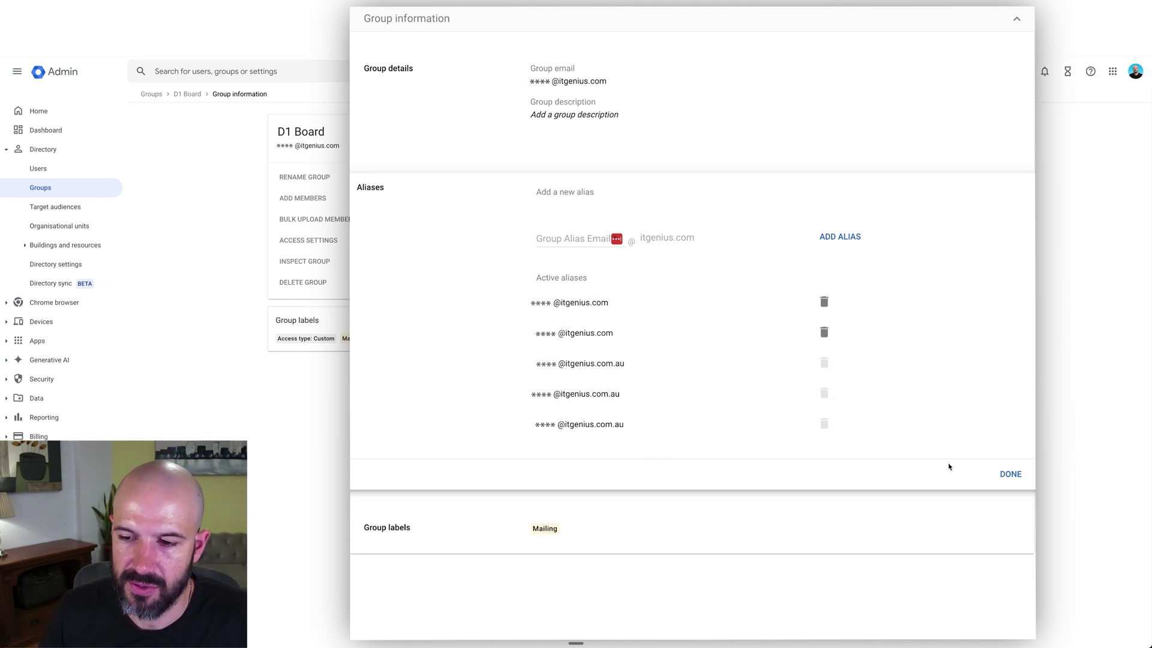
Close the D1 Board alias editor with DONE, leaving its aliases unchanged.
{"action": "left_click", "coordinate": [1009, 476]}
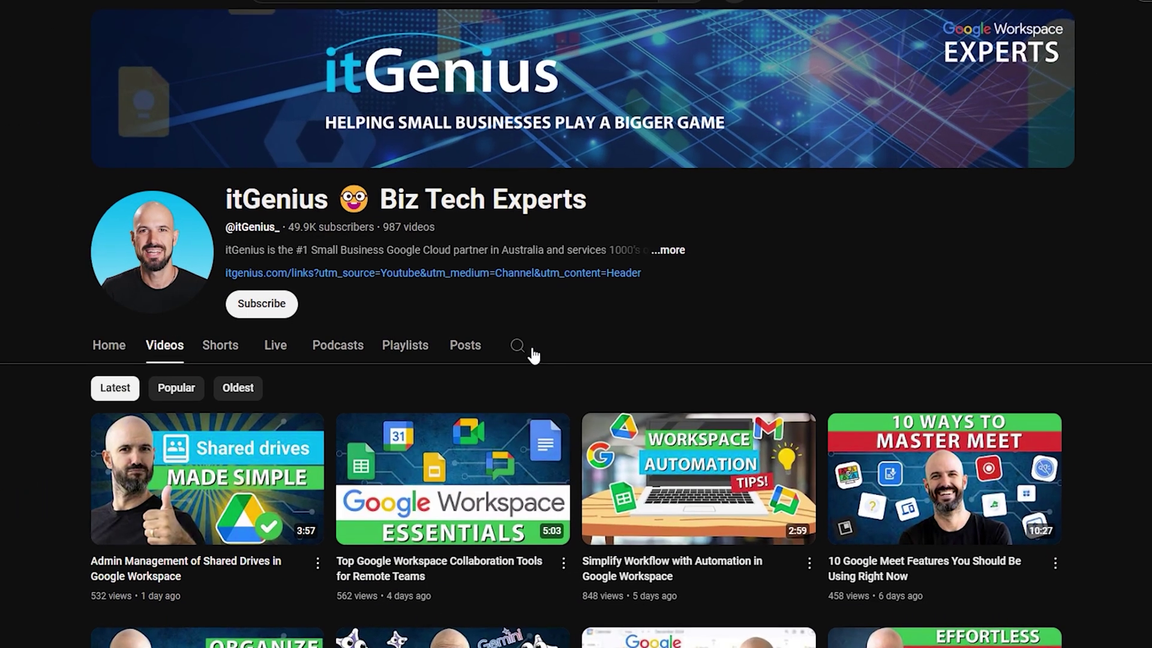
Search the itGenius YouTube channel for "Multiple Domains" videos.
{"action": "left_click", "coordinate": [592, 298]}
{"action": "type", "text": "Mu"}
{"action": "key", "text": "Return"}
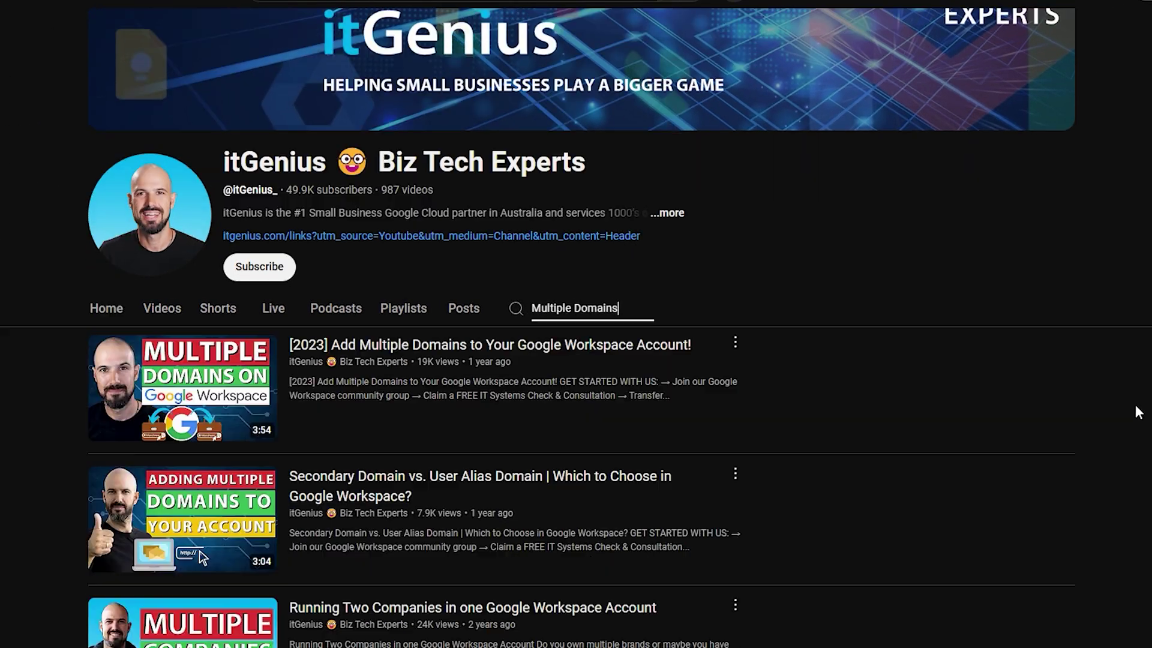